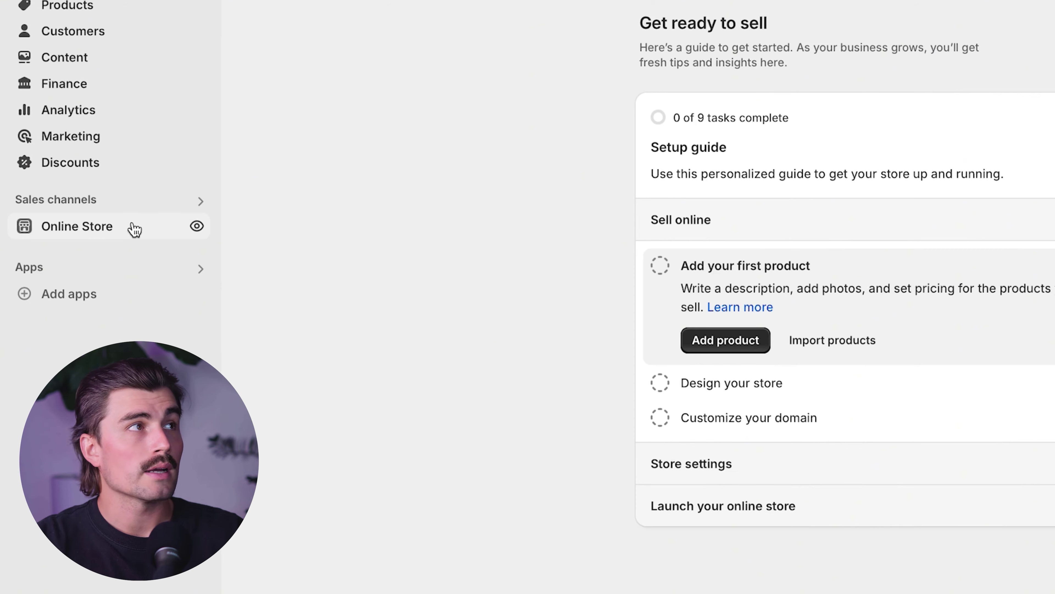
Open the online store's current Dawn theme for customization and look at its password page
click(133, 228)
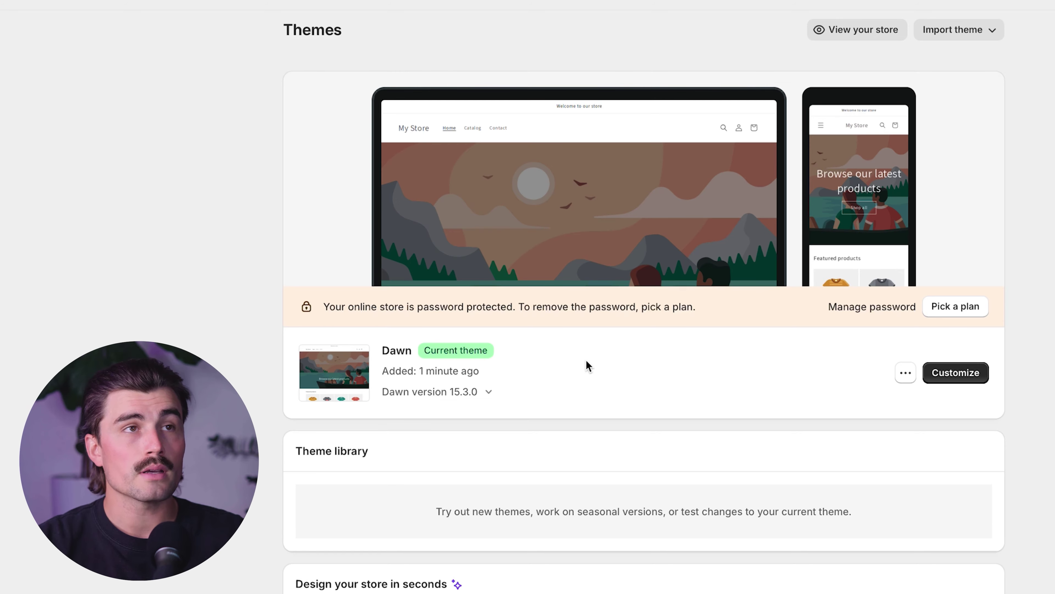
click(956, 372)
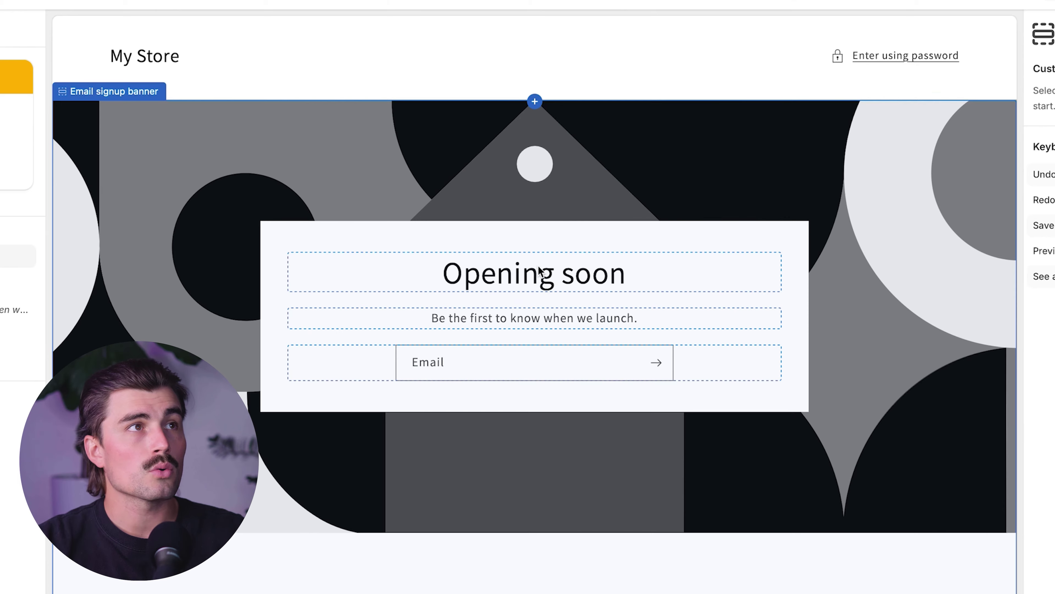
click(680, 280)
click(919, 286)
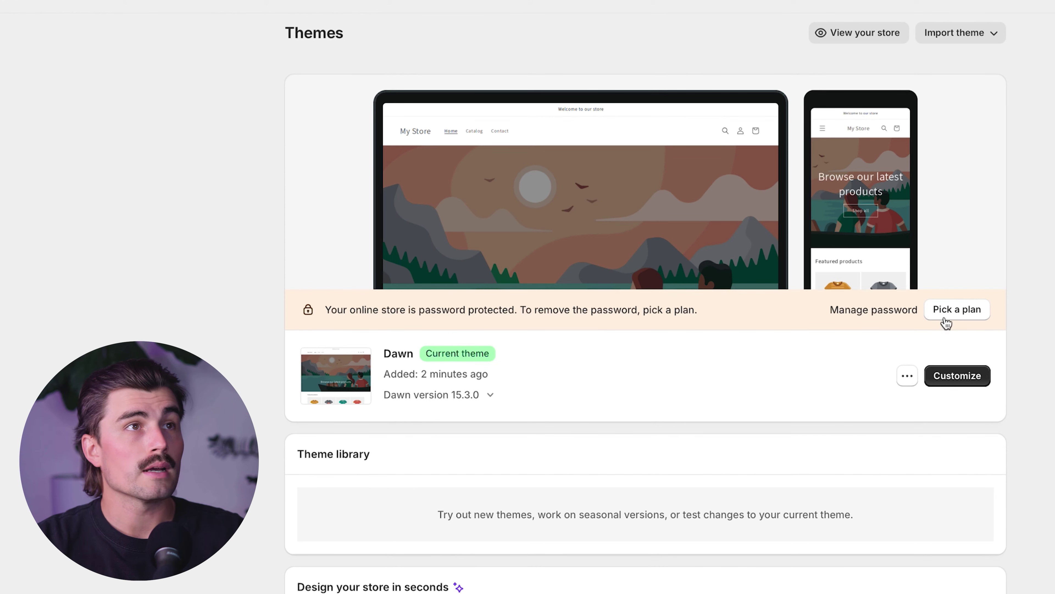
Pick the Basic plan for the store and remove the online store's password protection
click(978, 317)
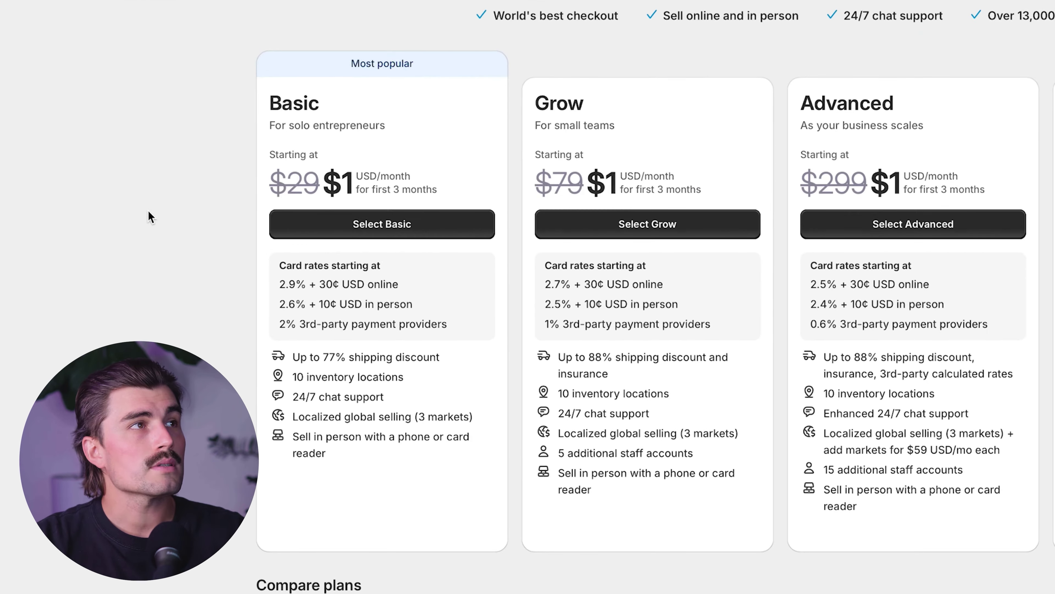
click(430, 226)
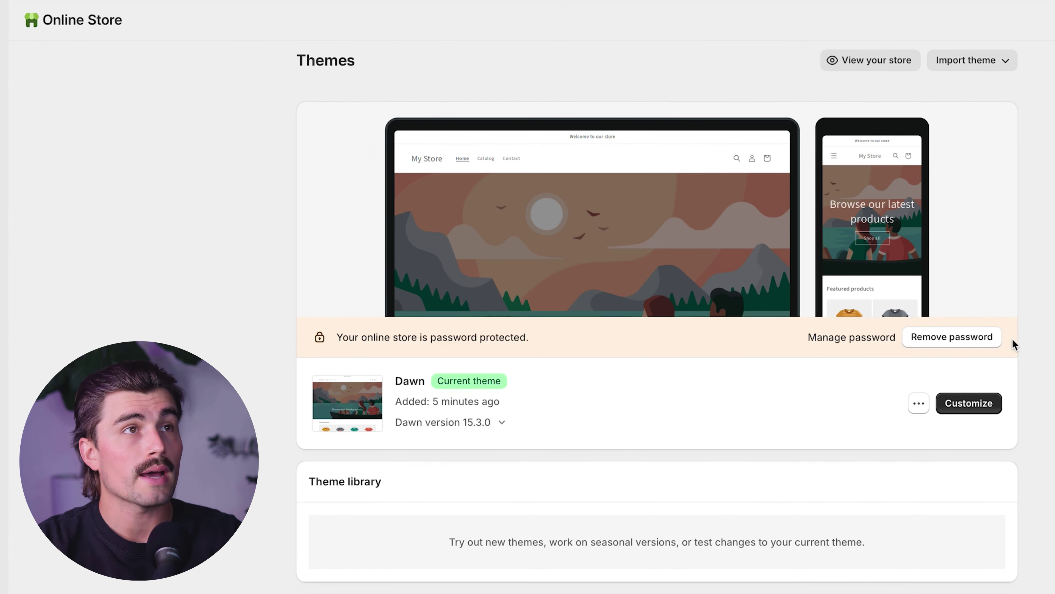
click(975, 339)
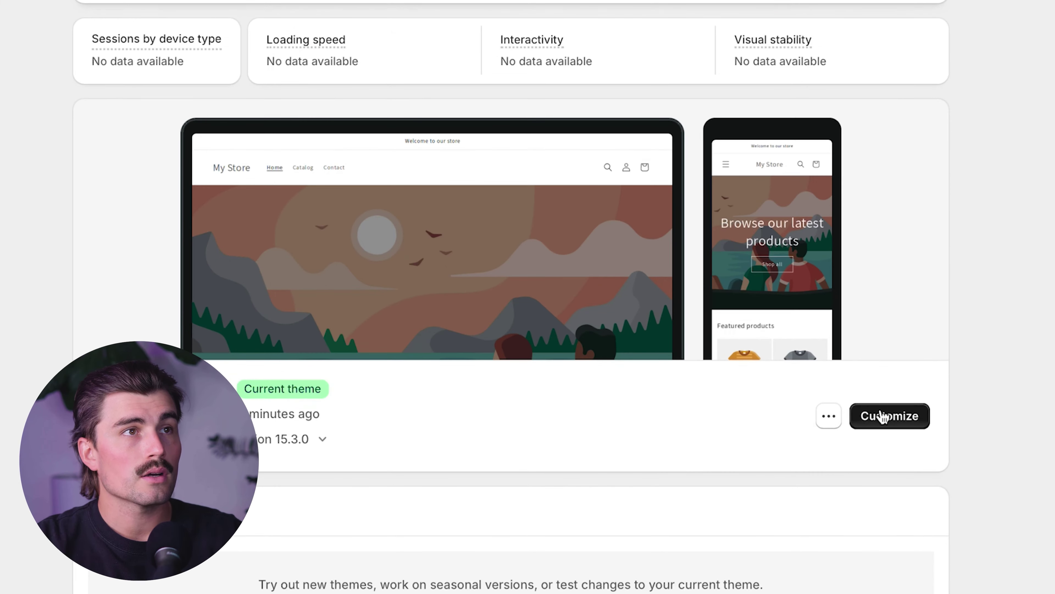
Open the Dawn theme for customization and look over the home page from the image banner to the featured products
click(969, 528)
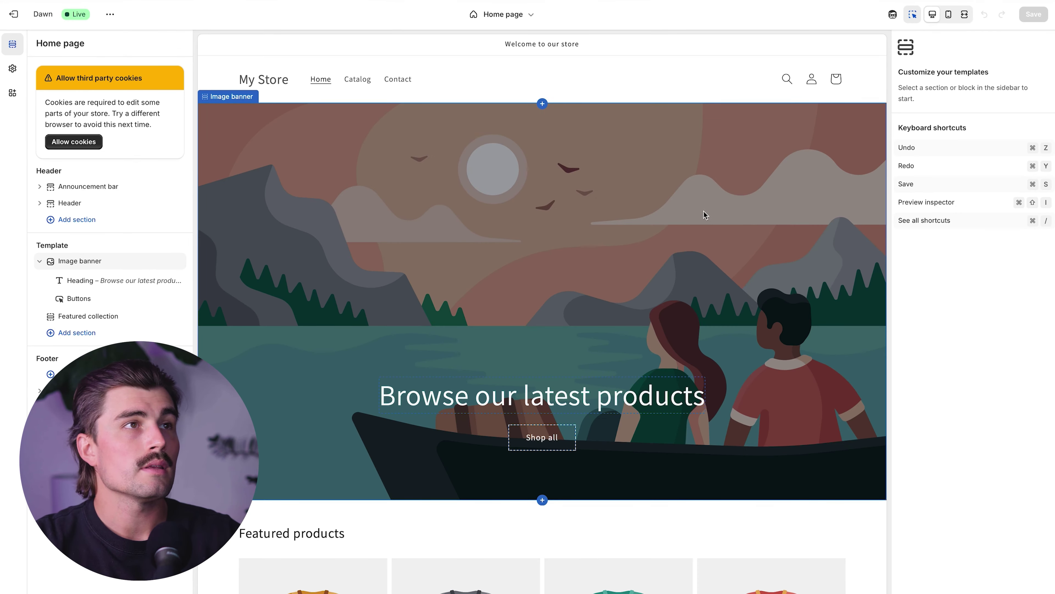
scroll(704, 215, down, 1)
scroll(701, 214, down, 4)
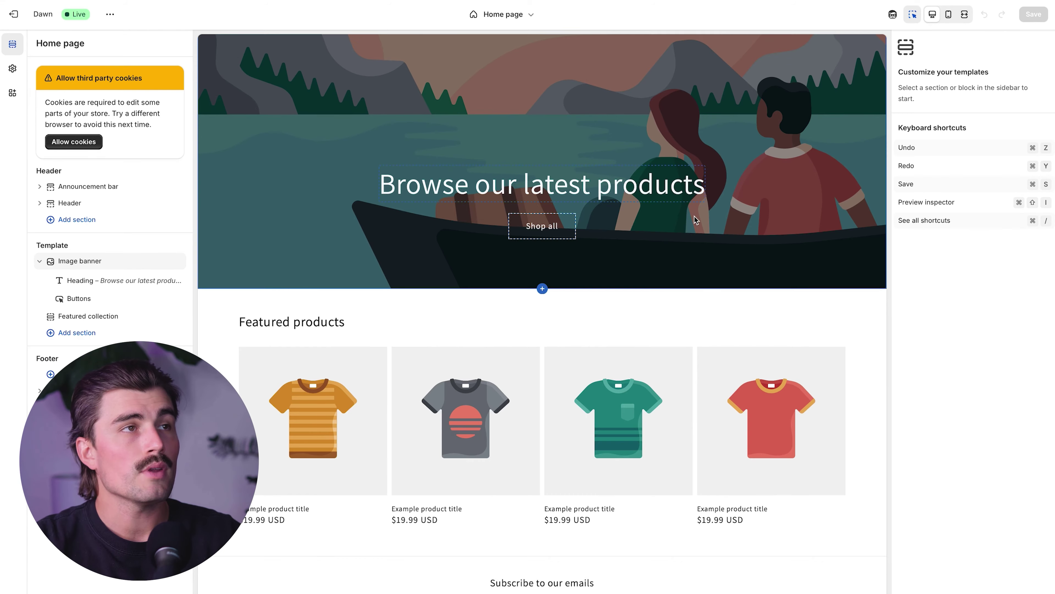
scroll(695, 216, up, 5)
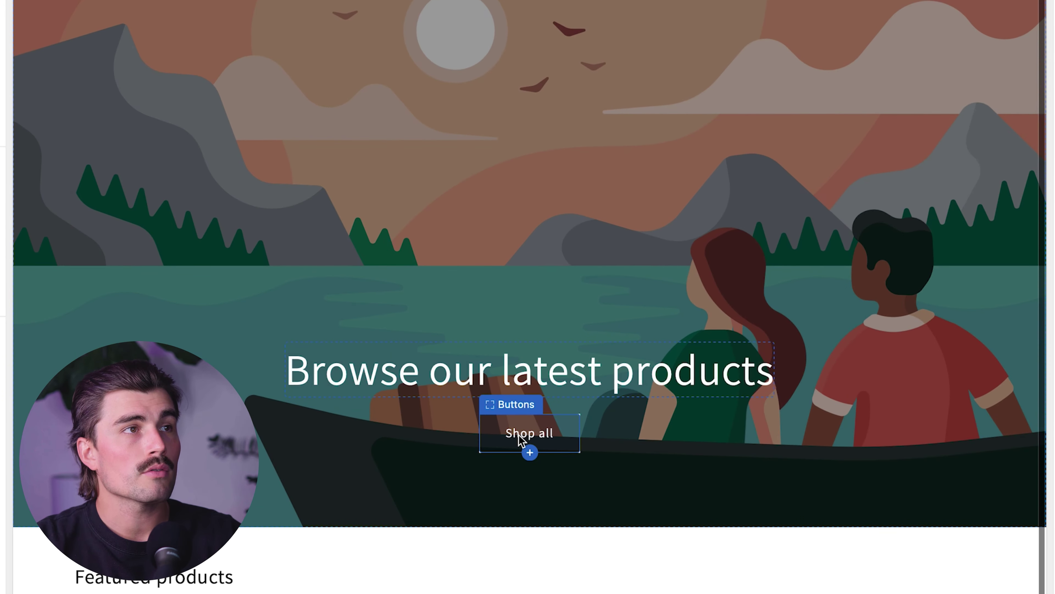
Examine the settings of the banner heading and the featured collection section
click(438, 374)
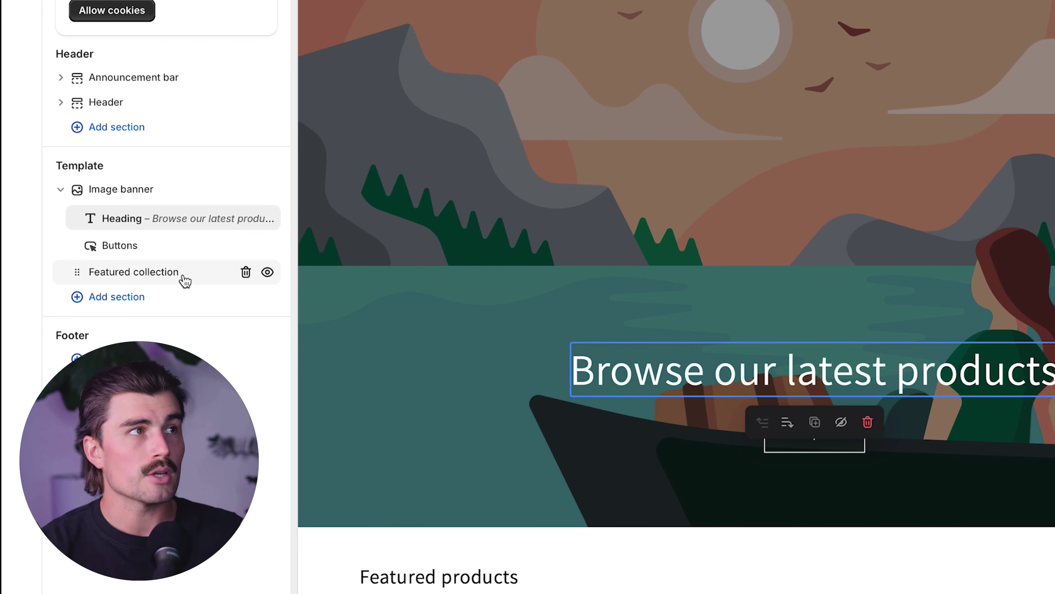
scroll(507, 276, down, 3)
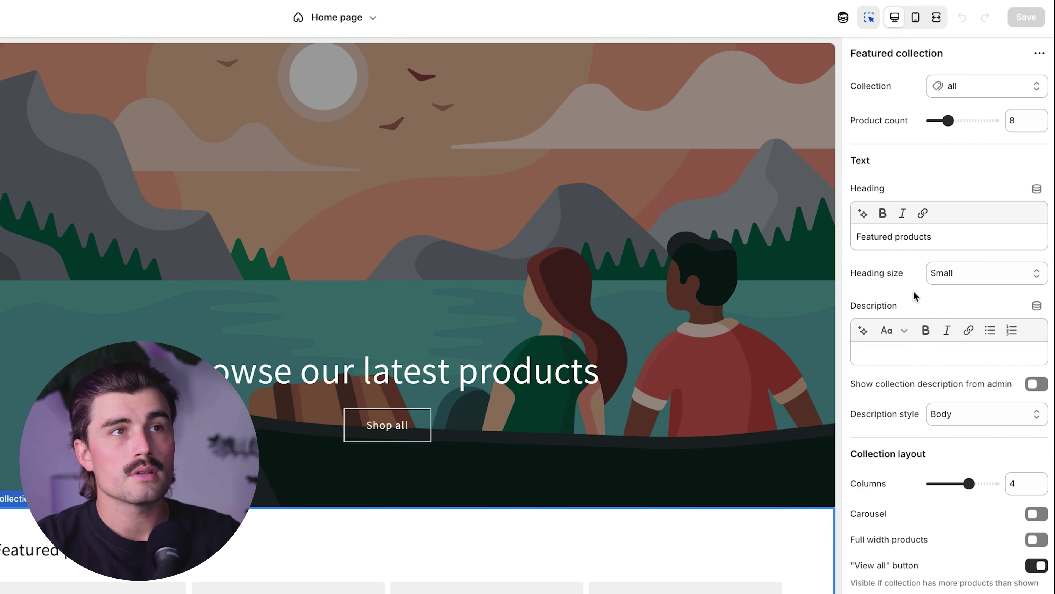
scroll(913, 291, down, 5)
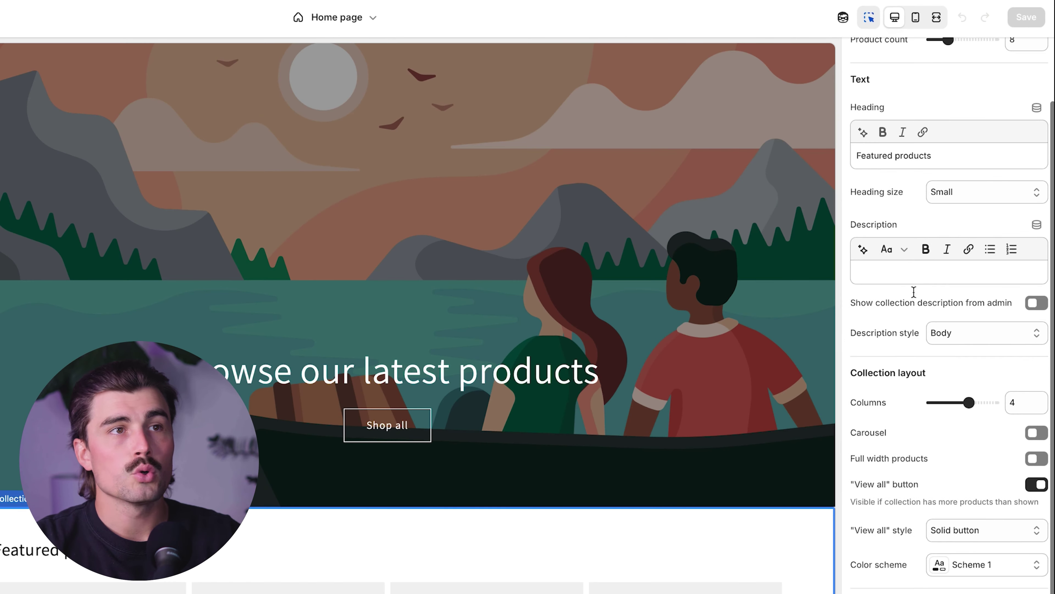
scroll(913, 290, down, 1)
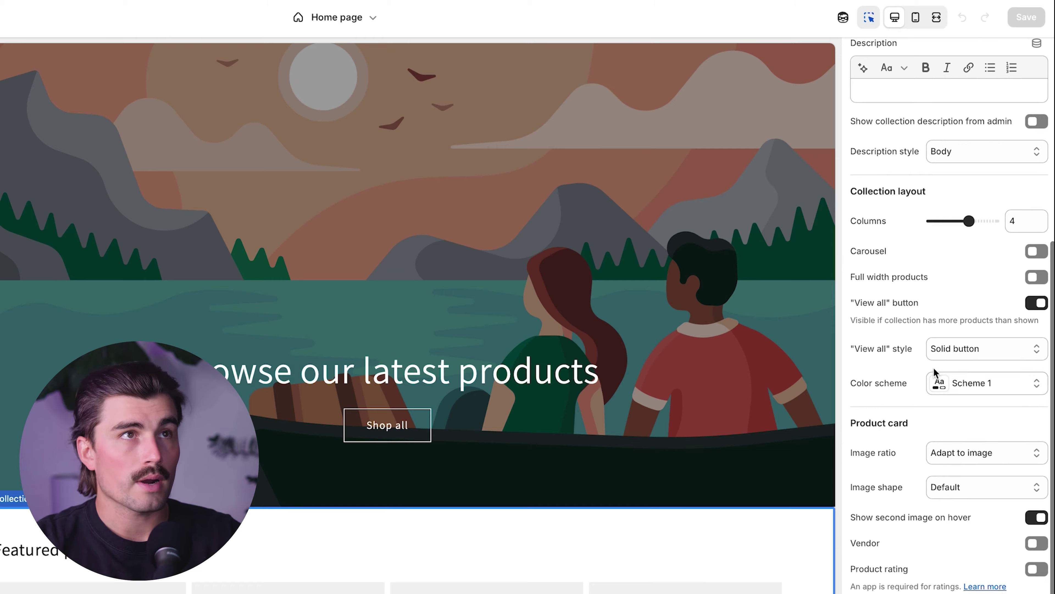
scroll(935, 371, up, 1)
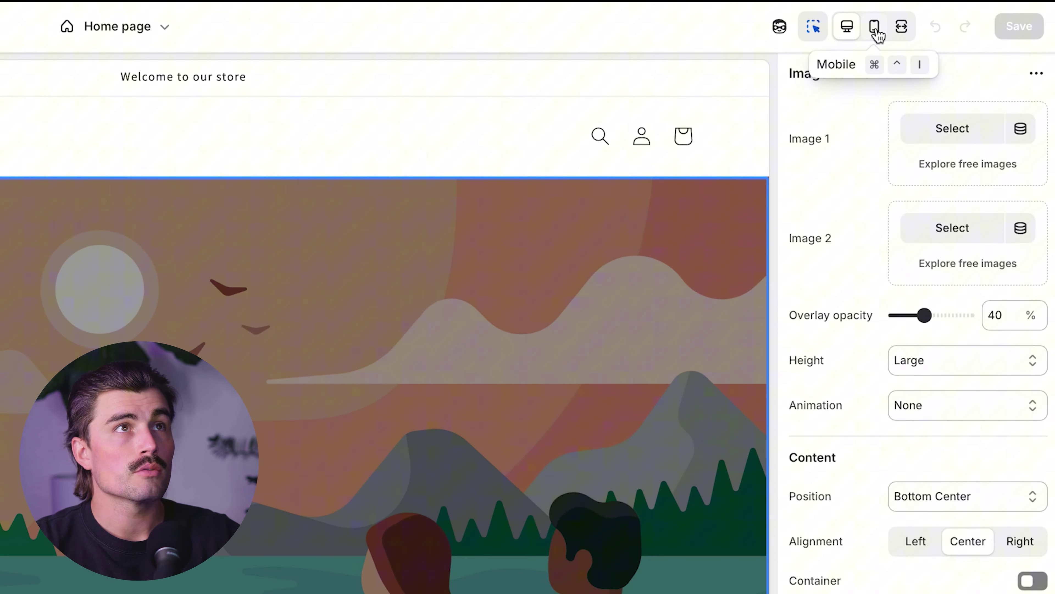
Preview the home page in the mobile layout and look through it
click(877, 34)
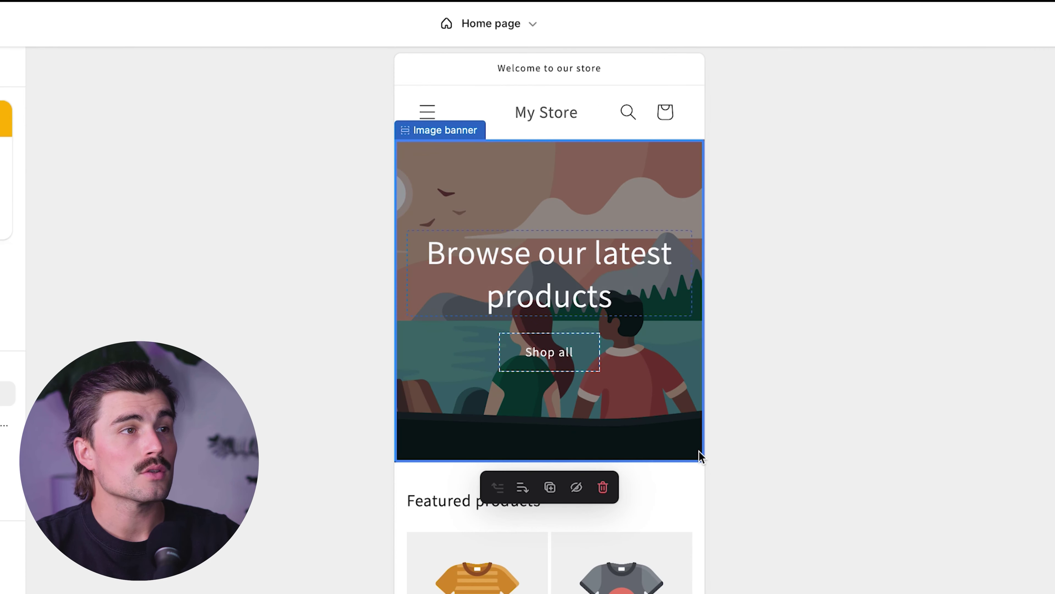
scroll(680, 457, down, 3)
scroll(680, 456, up, 3)
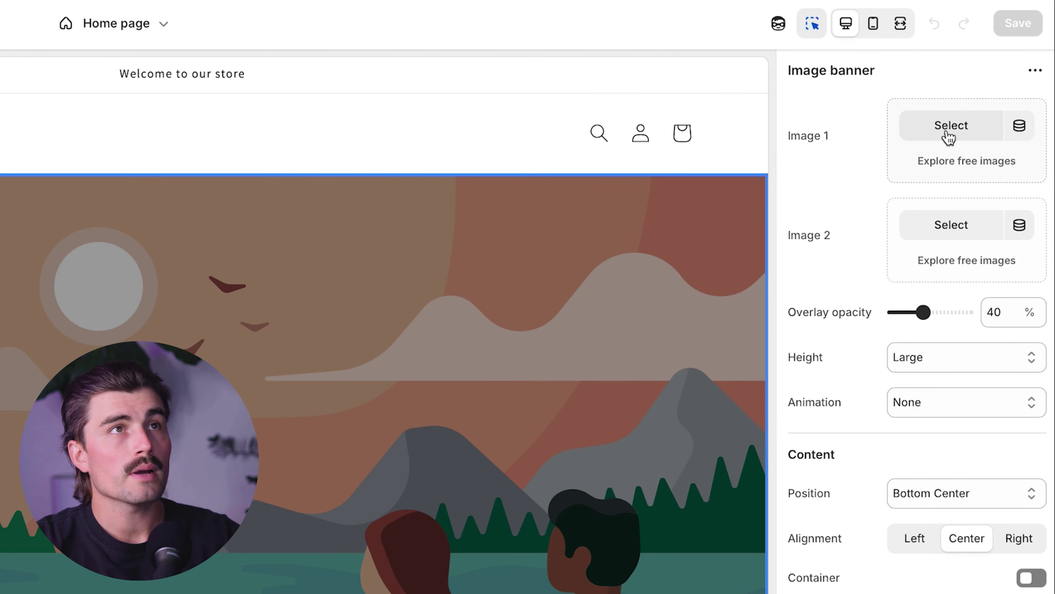
Set the image banner's first image to the free Men's Fashion photo of a man in a blue jacket and brown hat
click(975, 163)
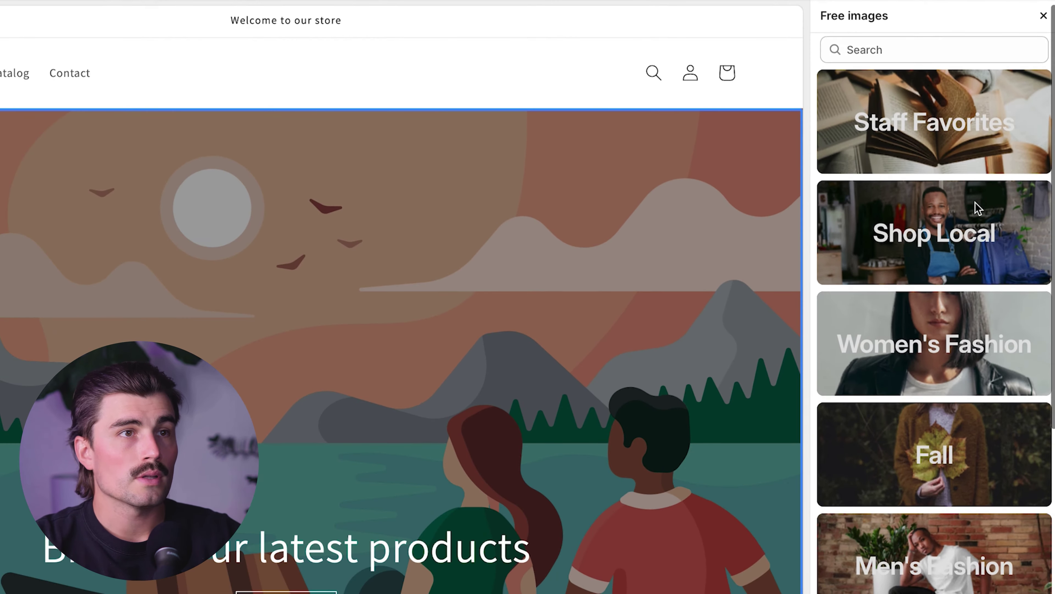
scroll(976, 208, down, 1)
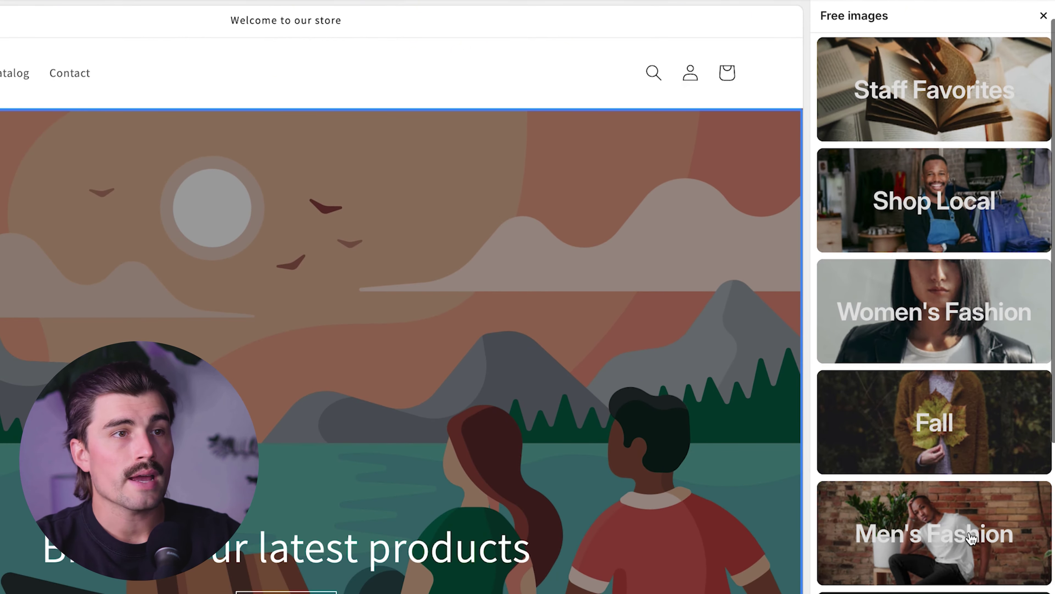
scroll(972, 538, down, 5)
scroll(976, 540, down, 2)
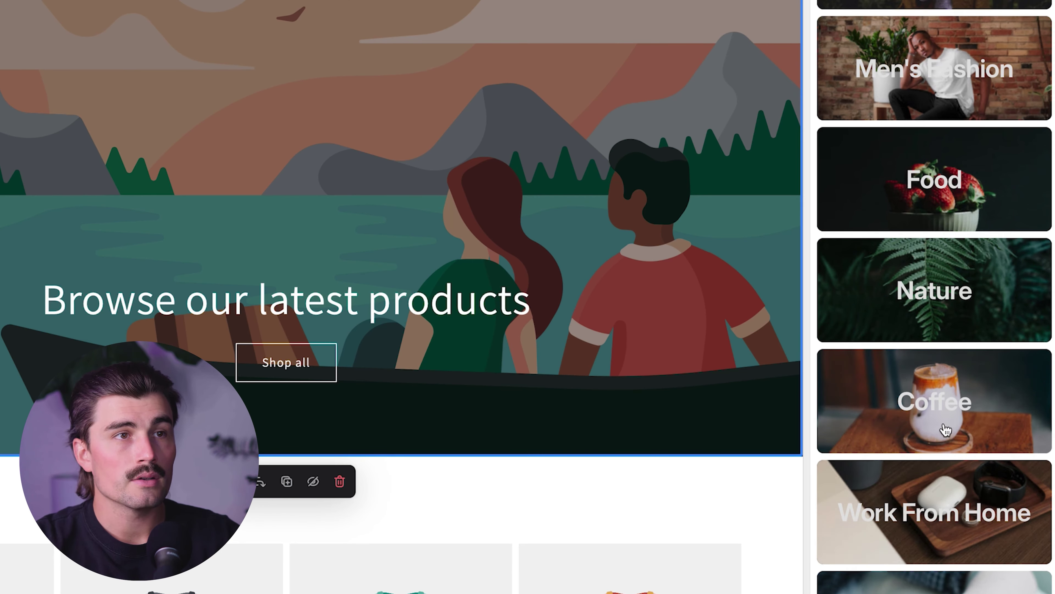
scroll(941, 424, down, 10)
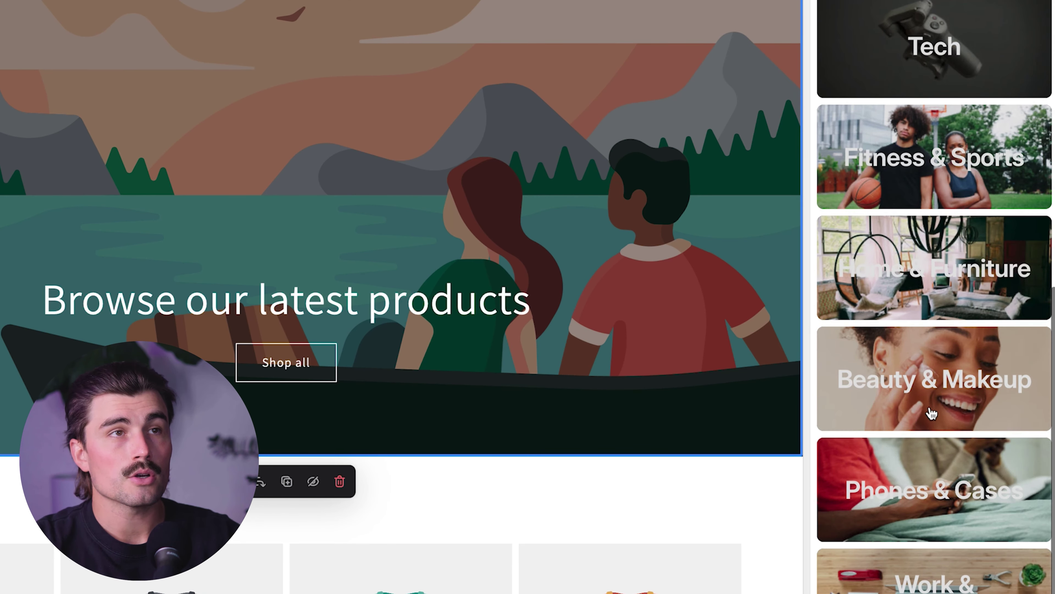
scroll(932, 414, up, 15)
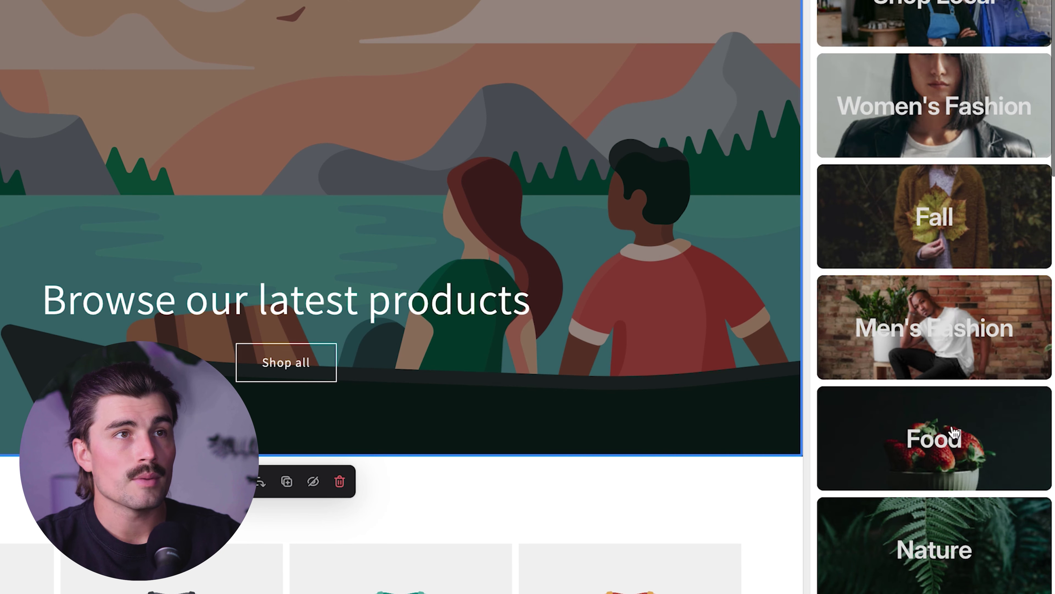
click(960, 311)
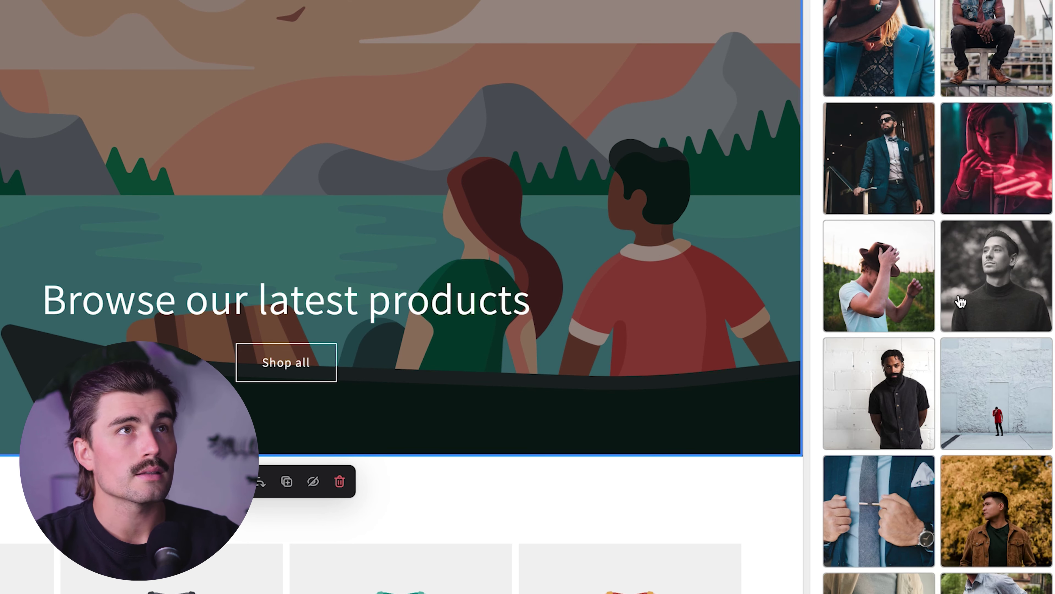
scroll(887, 439, down, 6)
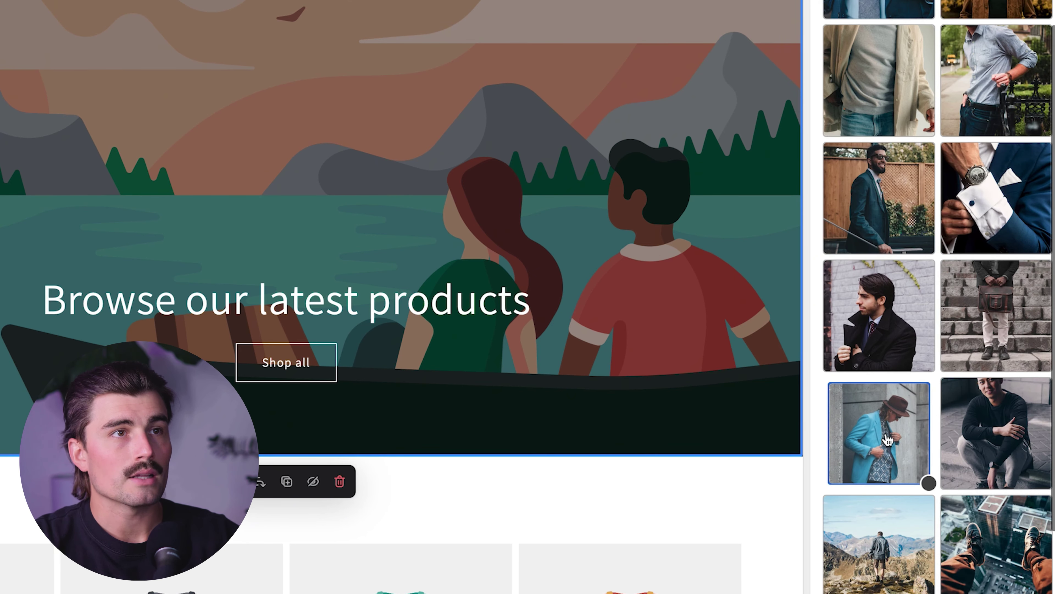
click(887, 440)
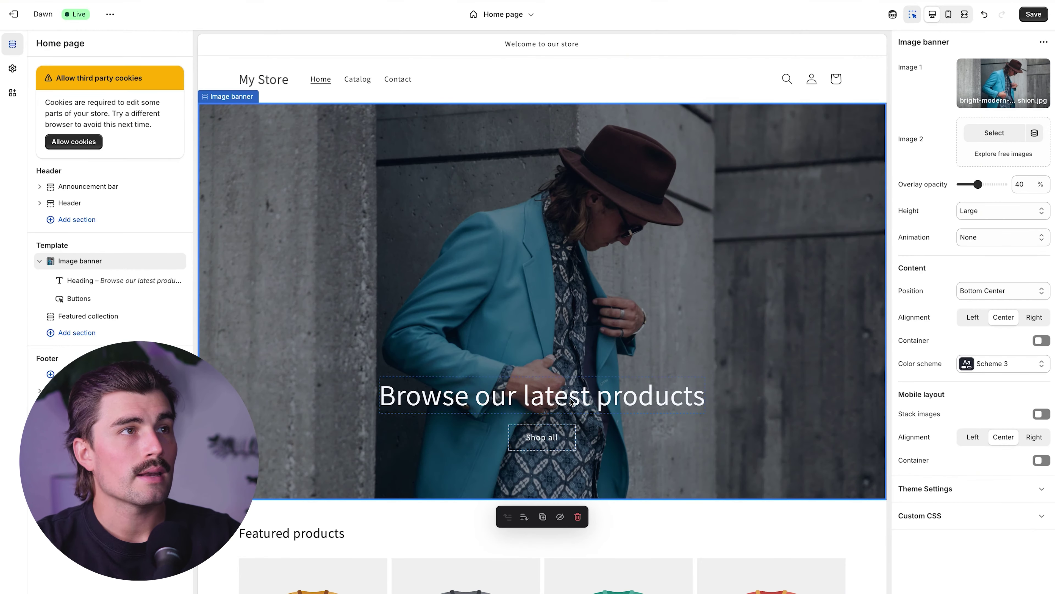
Change the image banner's heading to "Check Out Our Spring Collection"
click(330, 308)
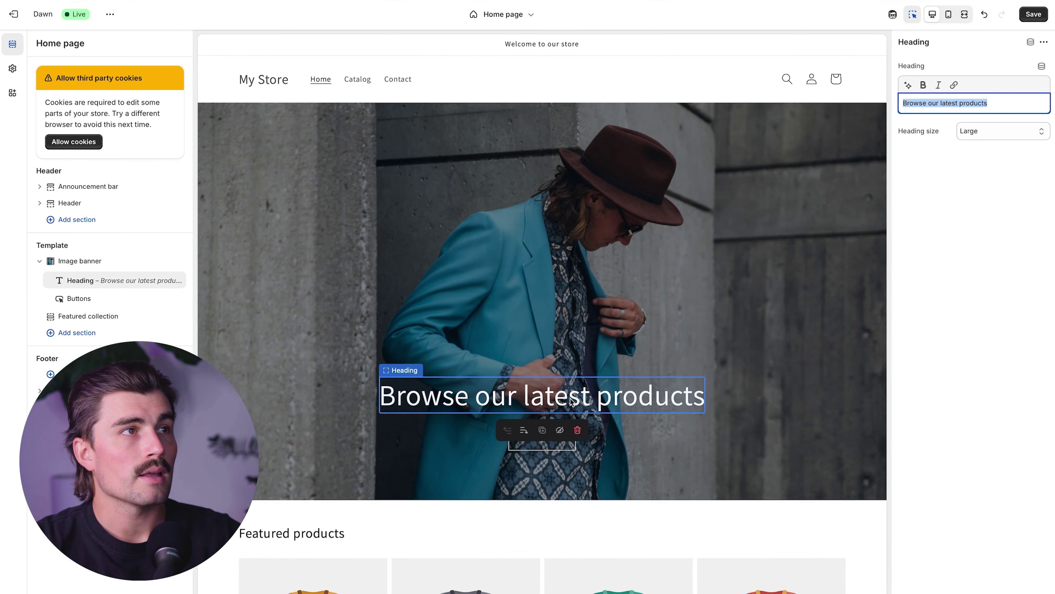
text(Check)
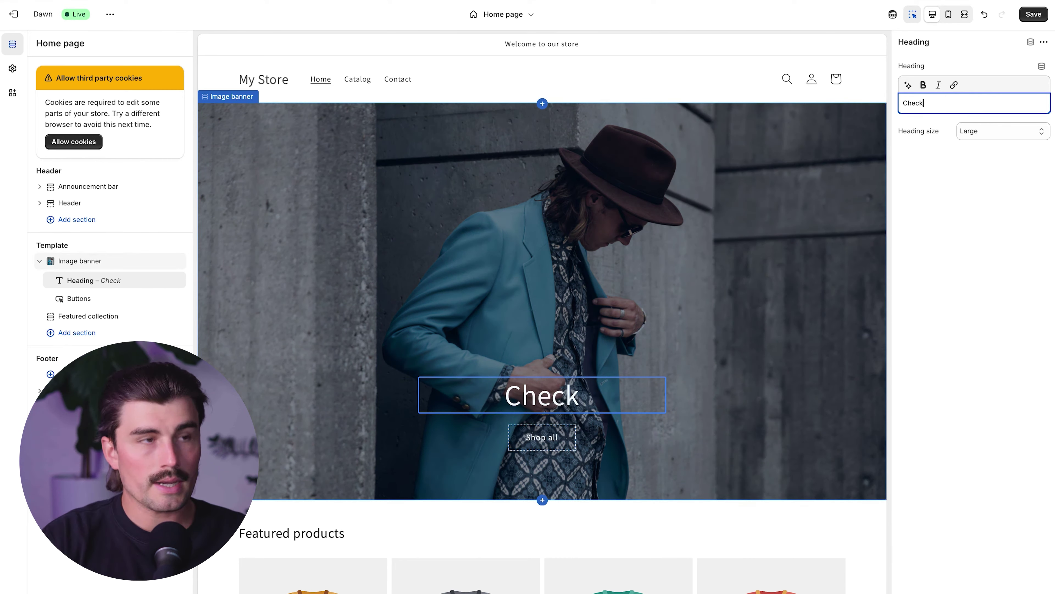
text( Out Our Spring Collection)
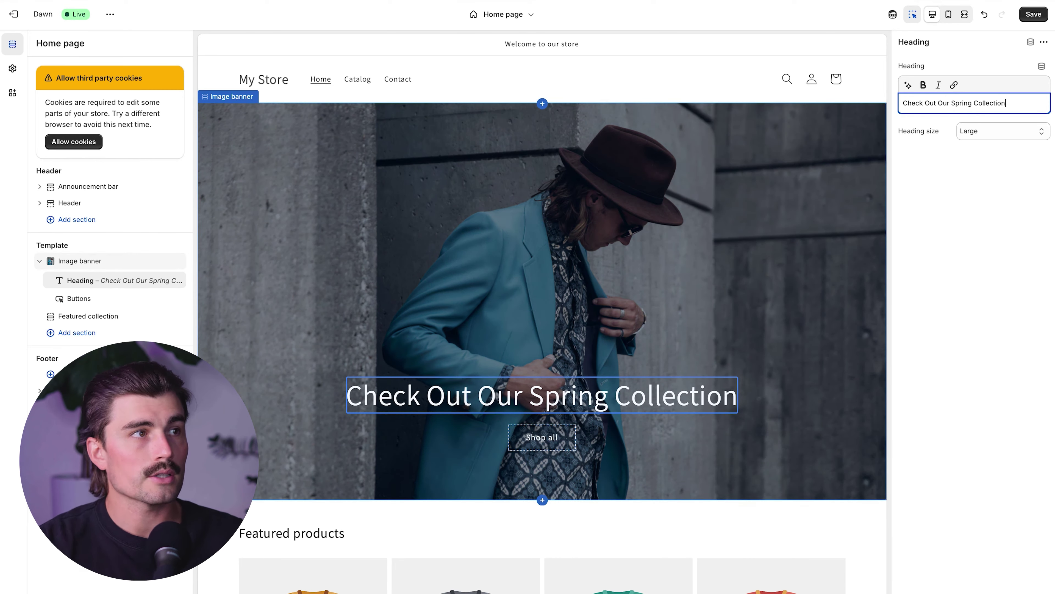
Change the featured collection's heading to "Spring Collection" and review the edited home page
click(327, 536)
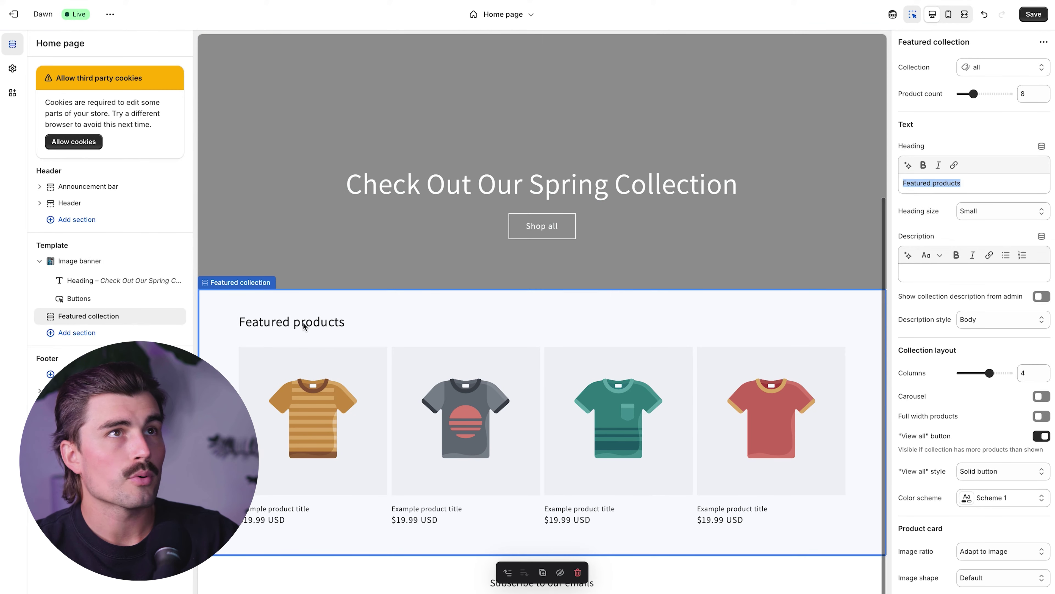
text(Spring Collection)
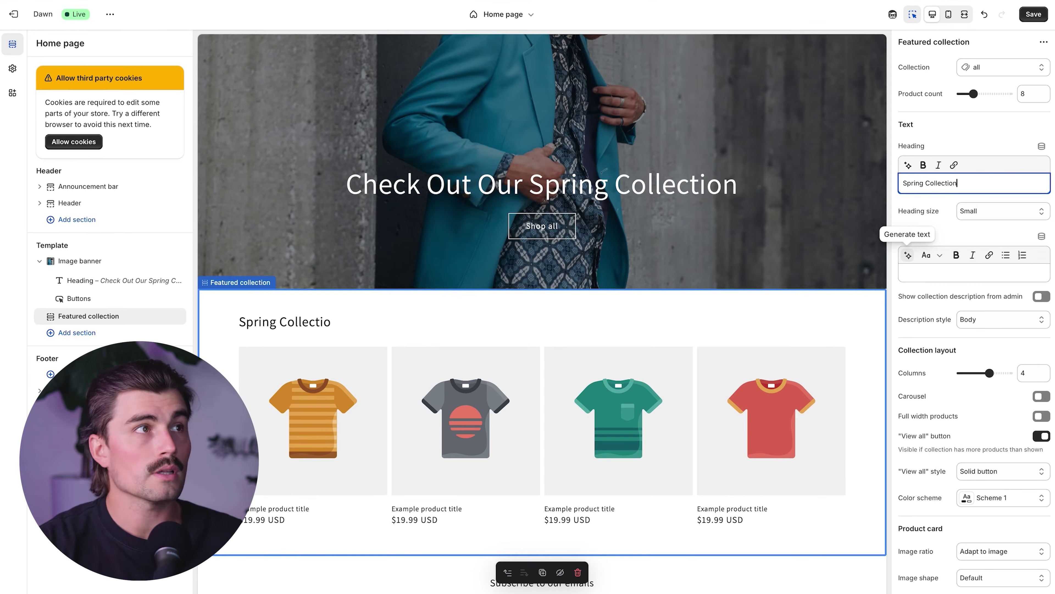
scroll(696, 463, up, 5)
click(696, 462)
scroll(690, 469, down, 5)
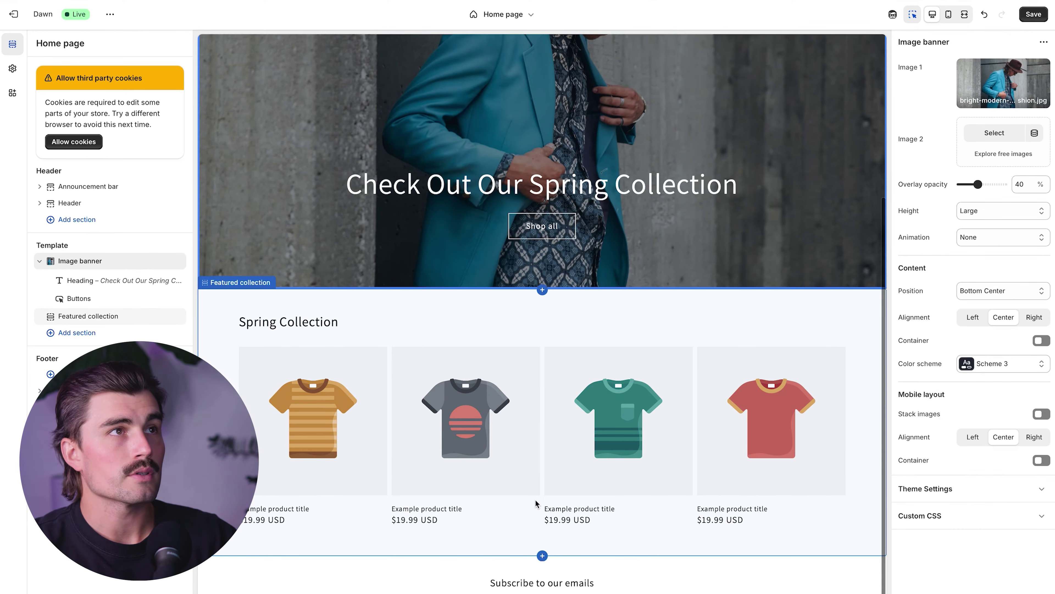
scroll(540, 520, up, 5)
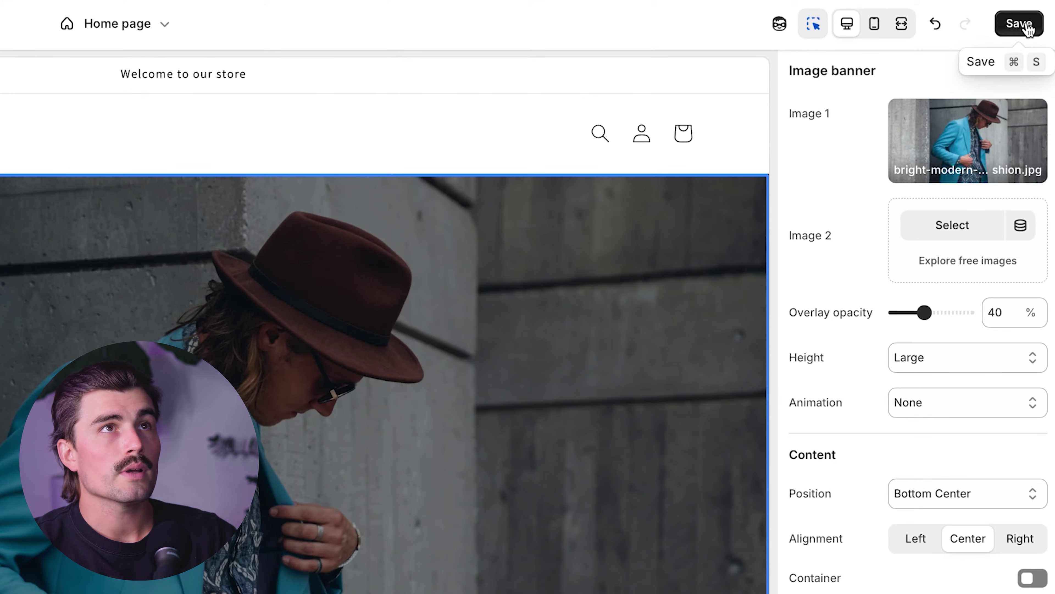
Save the home page changes and preview the page in the mobile layout
click(1035, 15)
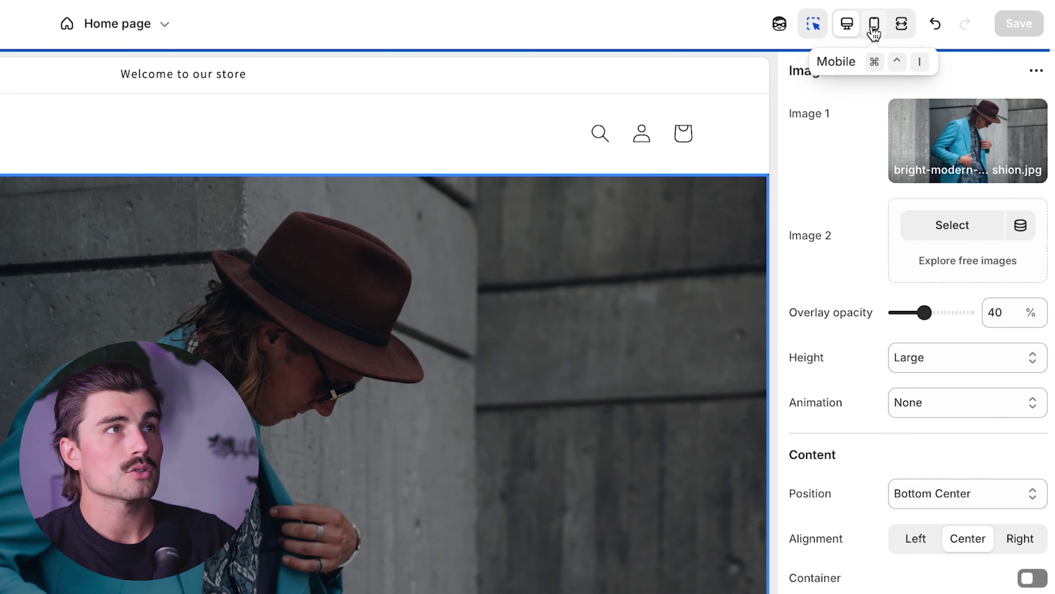
click(874, 32)
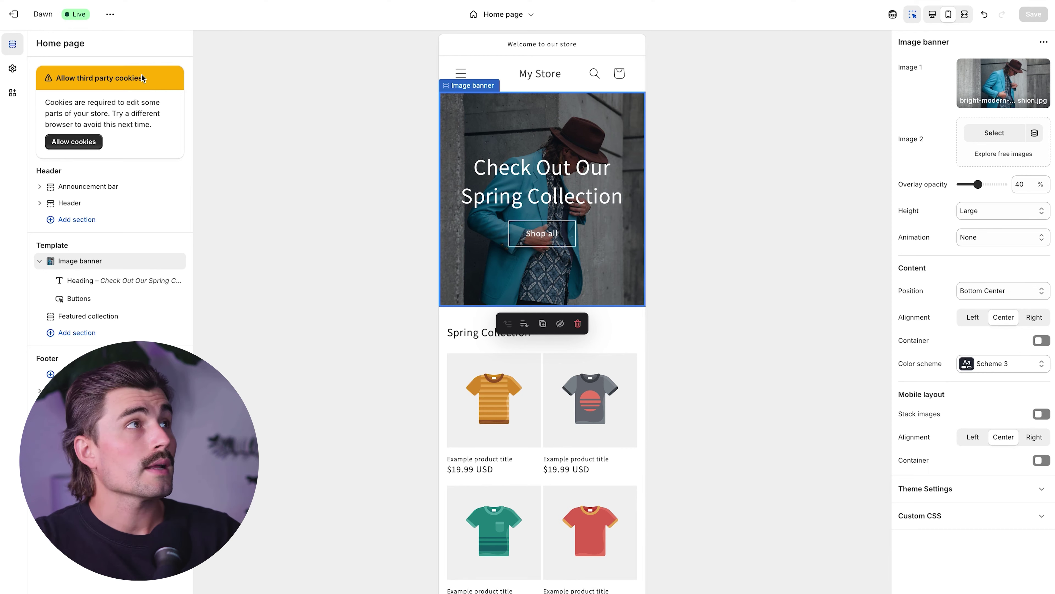
Leave the theme editor and open the store's Products page
click(15, 19)
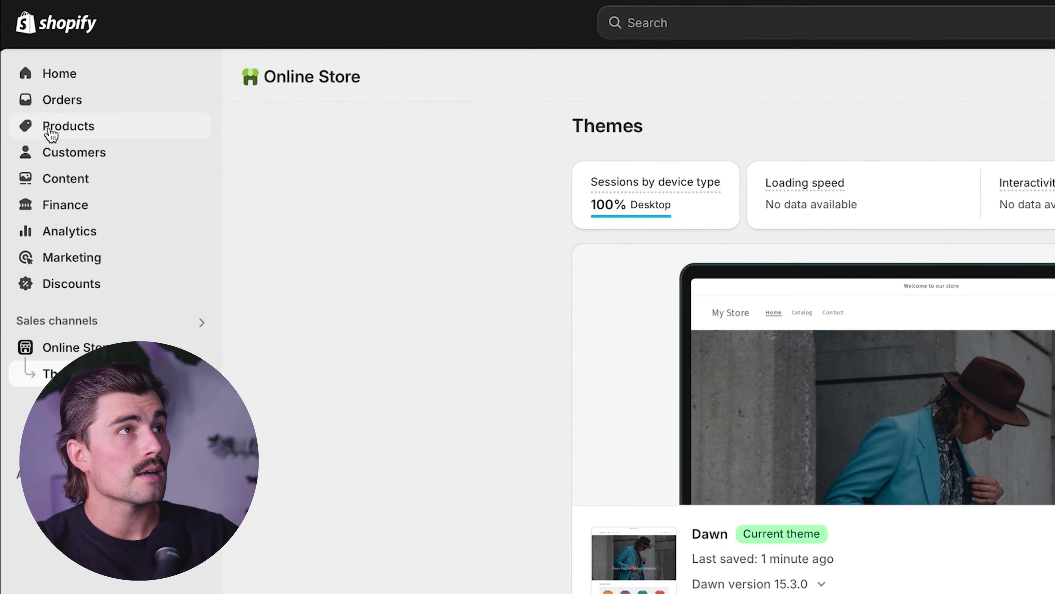
click(59, 128)
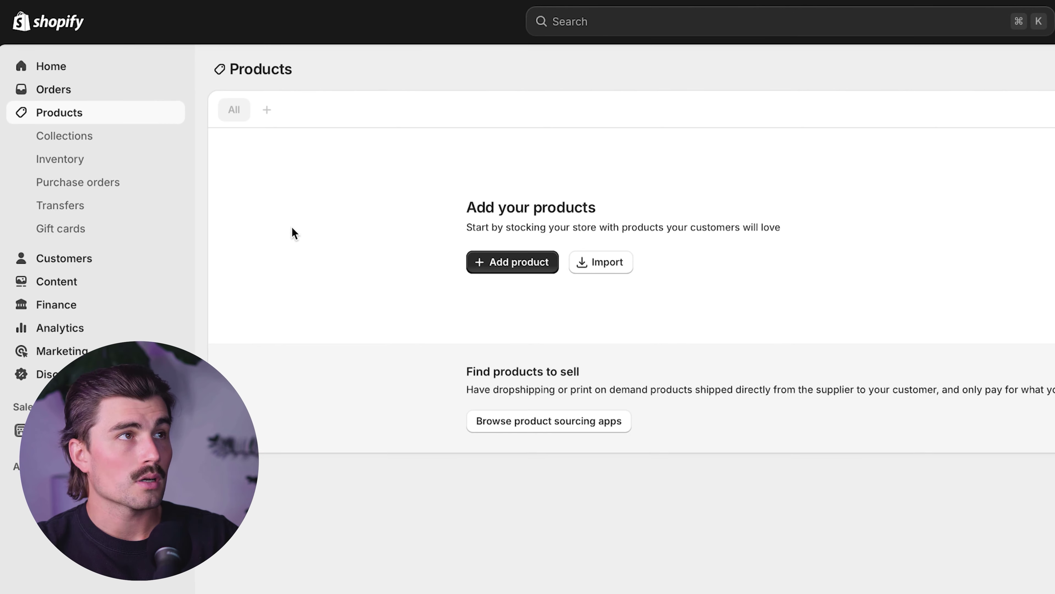
Start a new product and title it "Button-Up Shirt"
click(502, 261)
click(481, 92)
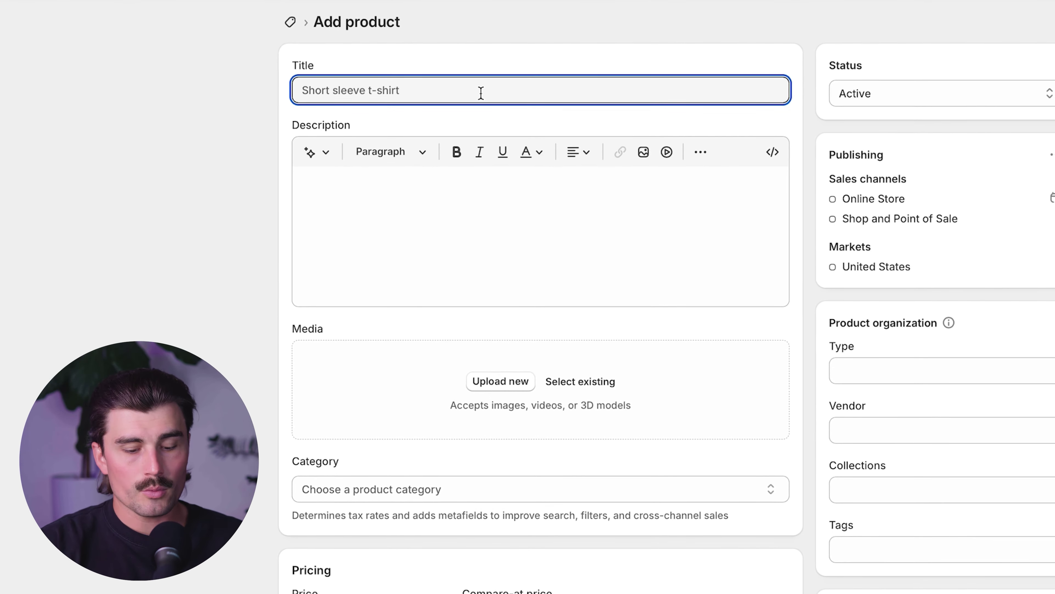
text(Button-Up Shirt)
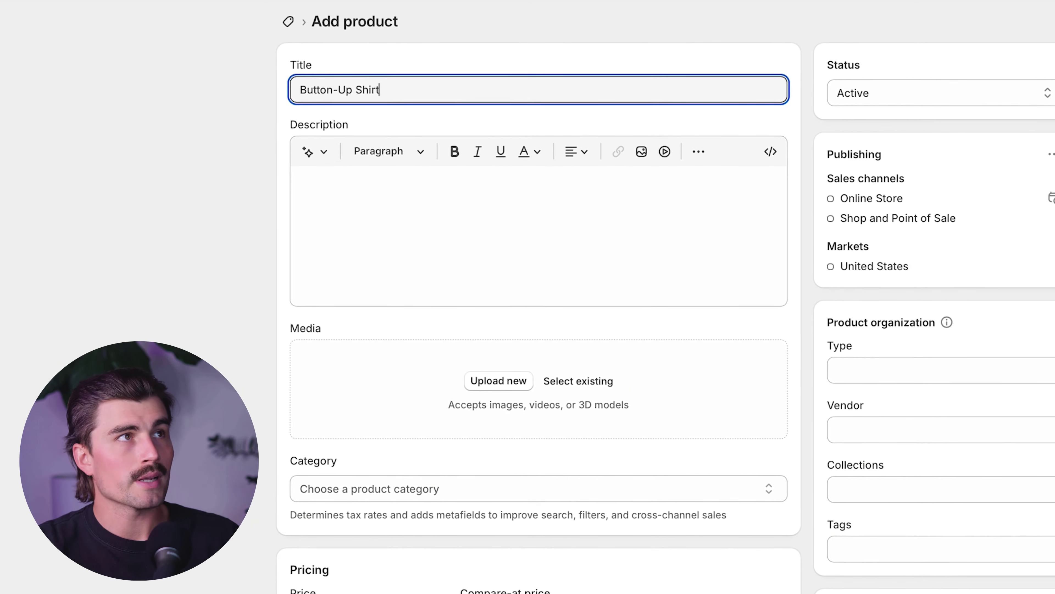
Generate and keep a product description from the keywords "organic cotton button up shirt great tucked in or not" in a Sophisticated tone
click(478, 196)
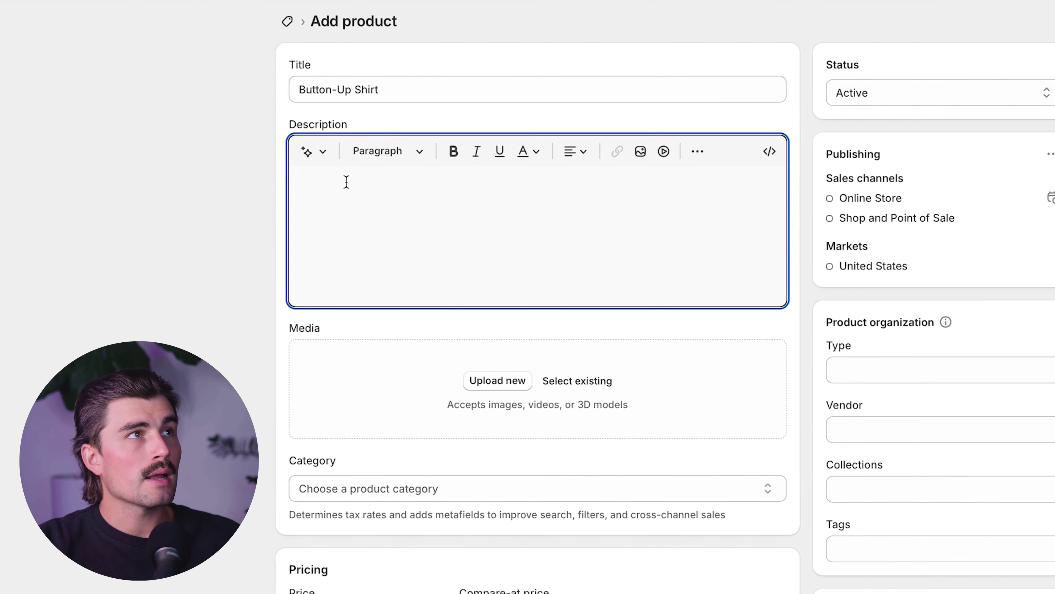
click(306, 152)
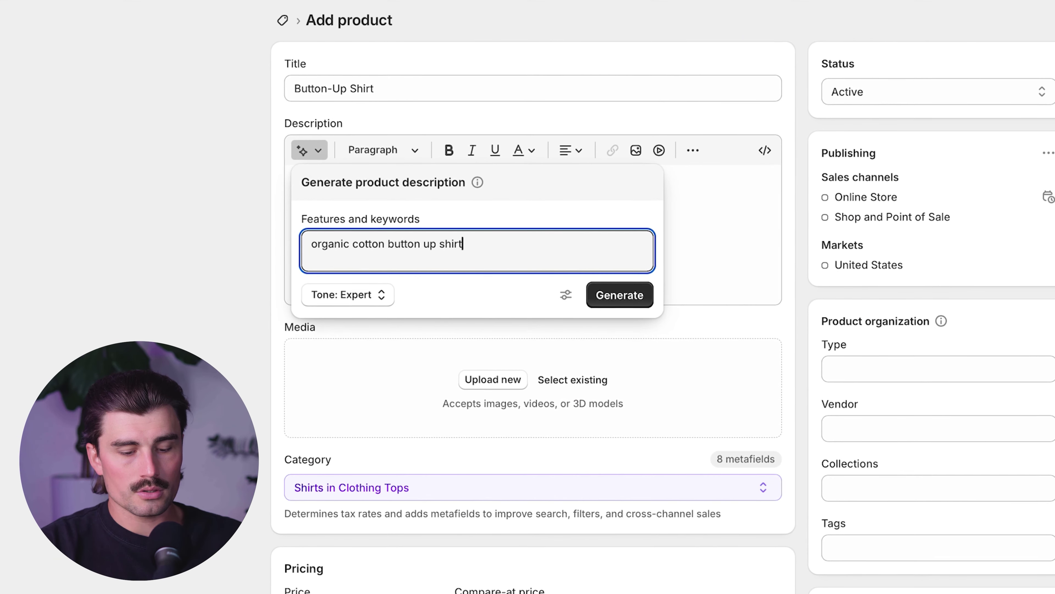
text(great tucked in or not)
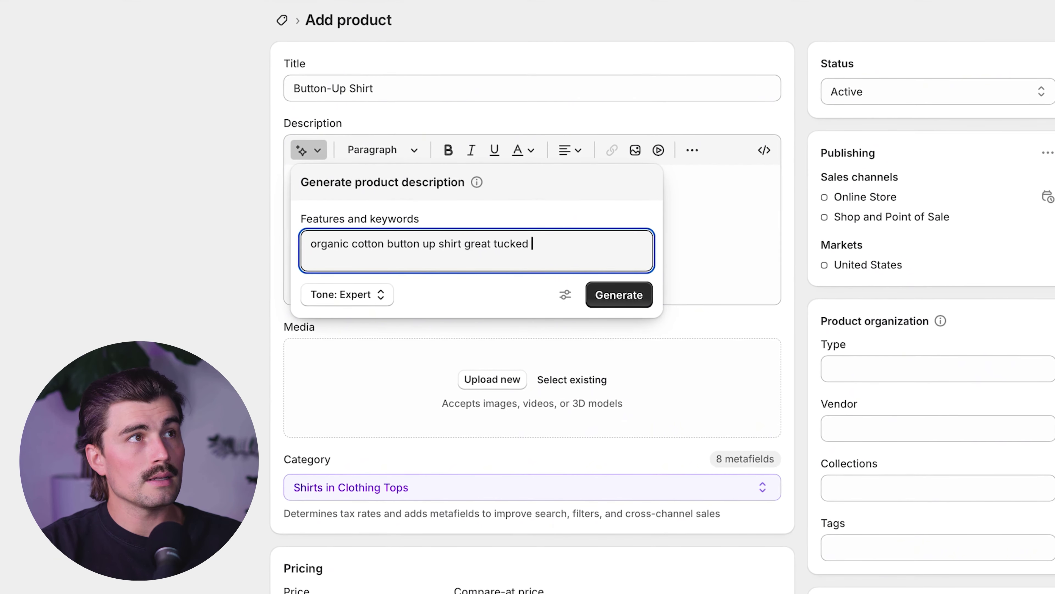
key(Return)
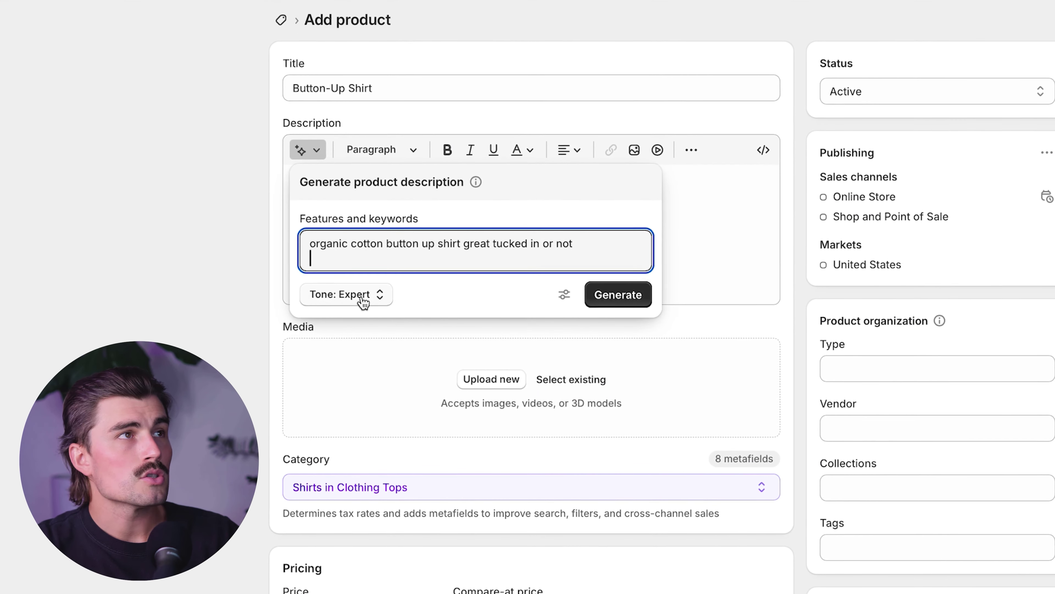
click(361, 298)
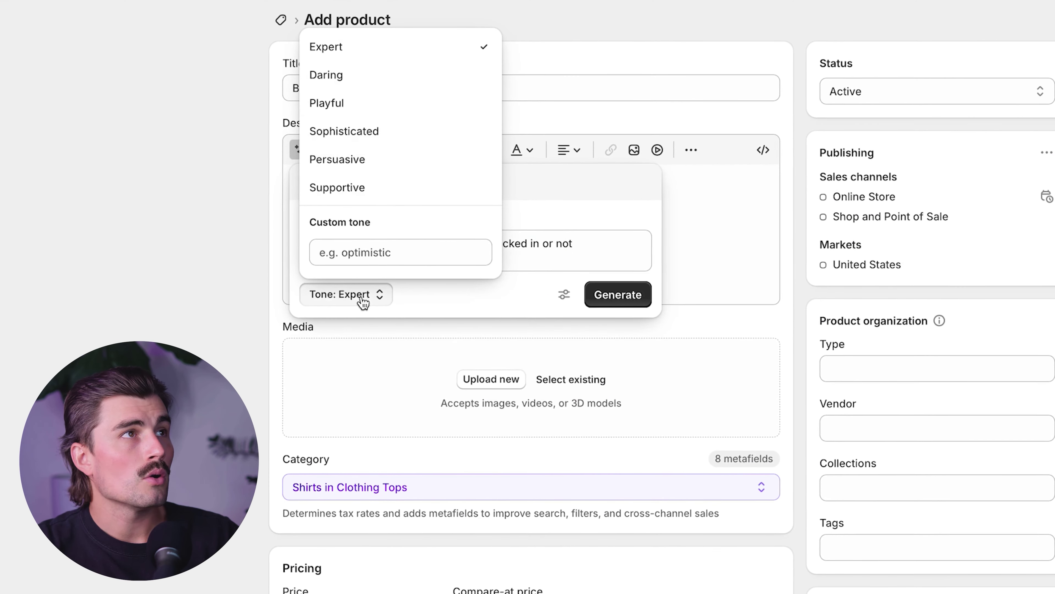
click(367, 130)
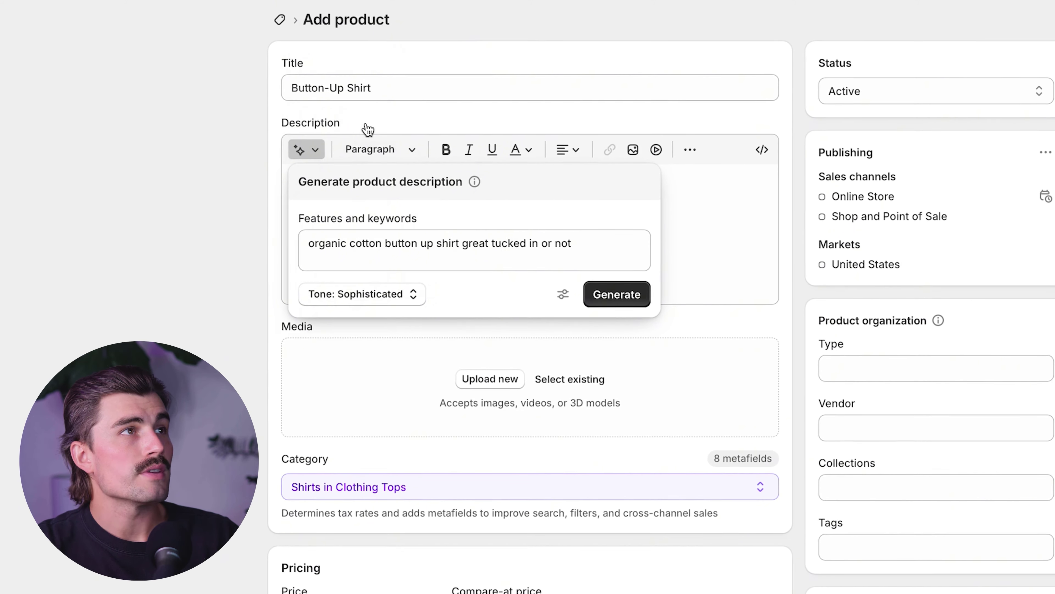
click(596, 296)
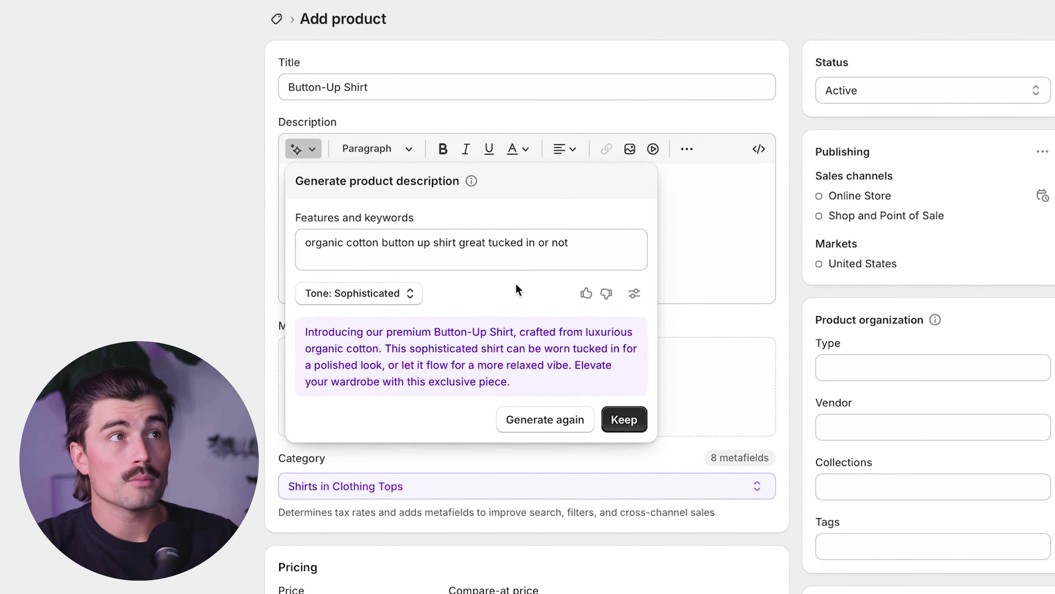
click(625, 420)
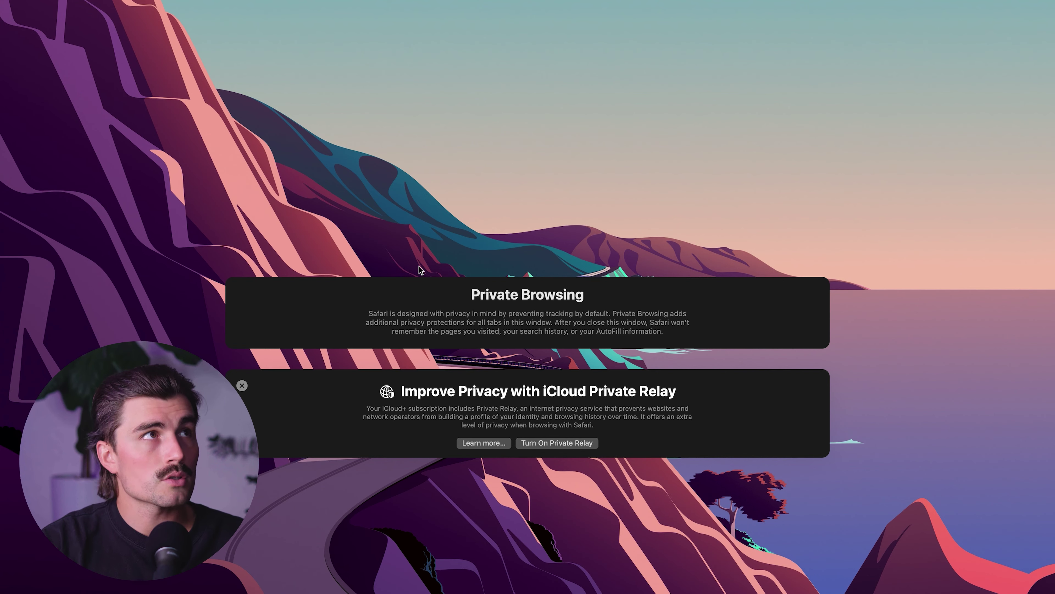
In a private Safari window, search Google Images for "luxurious mens button up with shirt"
text(luxurious mens button up with)
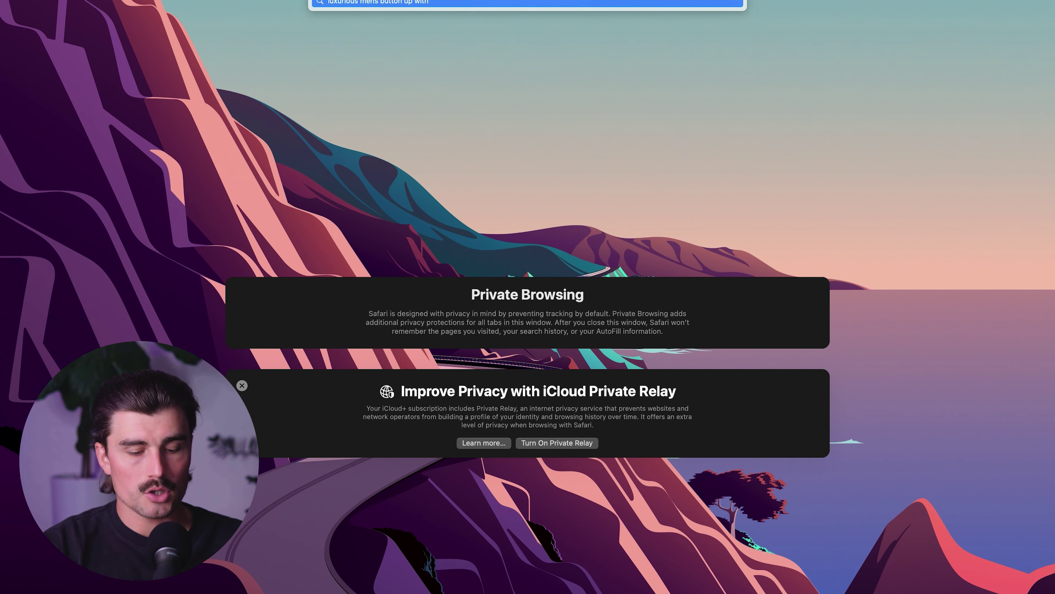
key(Return)
click(166, 61)
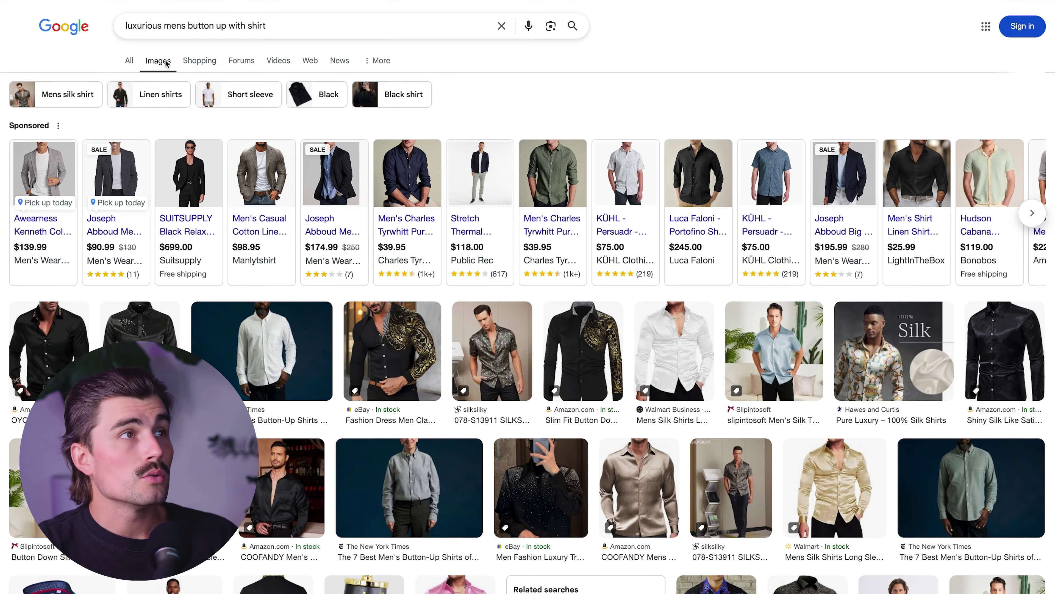
Open the white men's silk shirt result and add its image to the product's media in Shopify
click(684, 354)
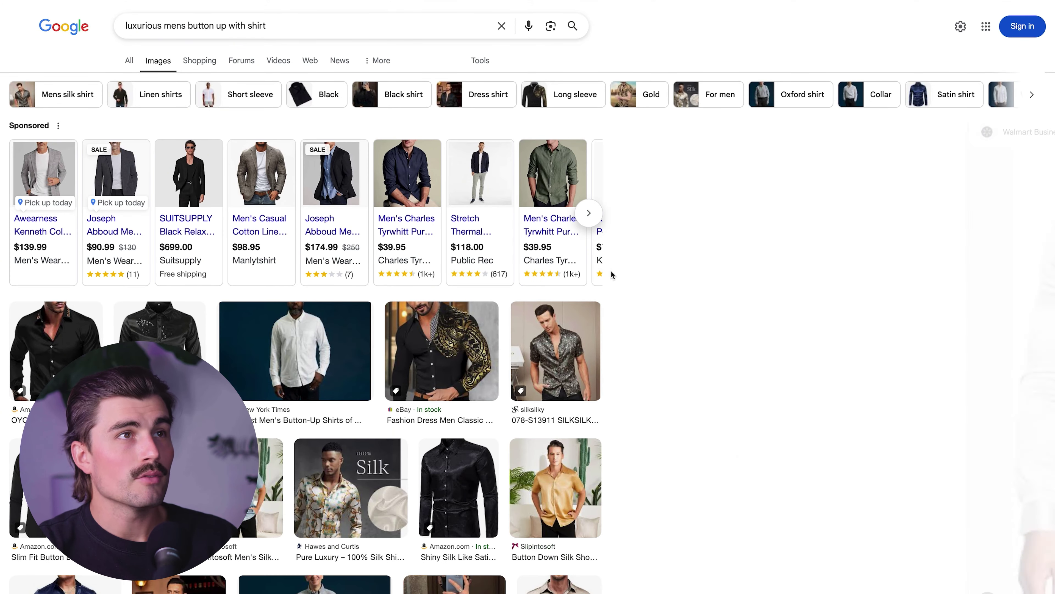
drag(827, 364, 693, 52)
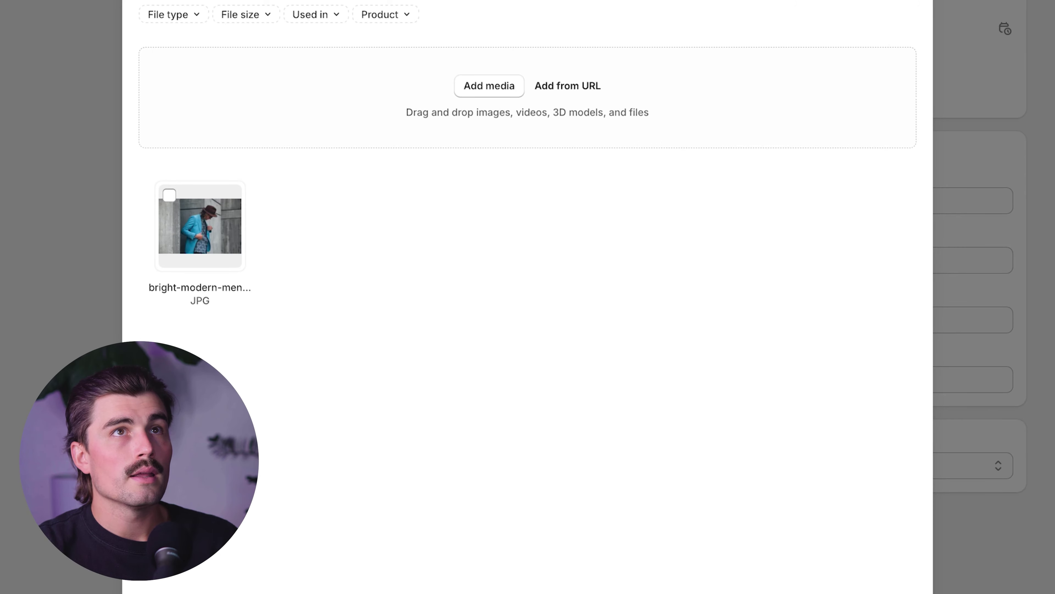
drag(83, 250, 464, 234)
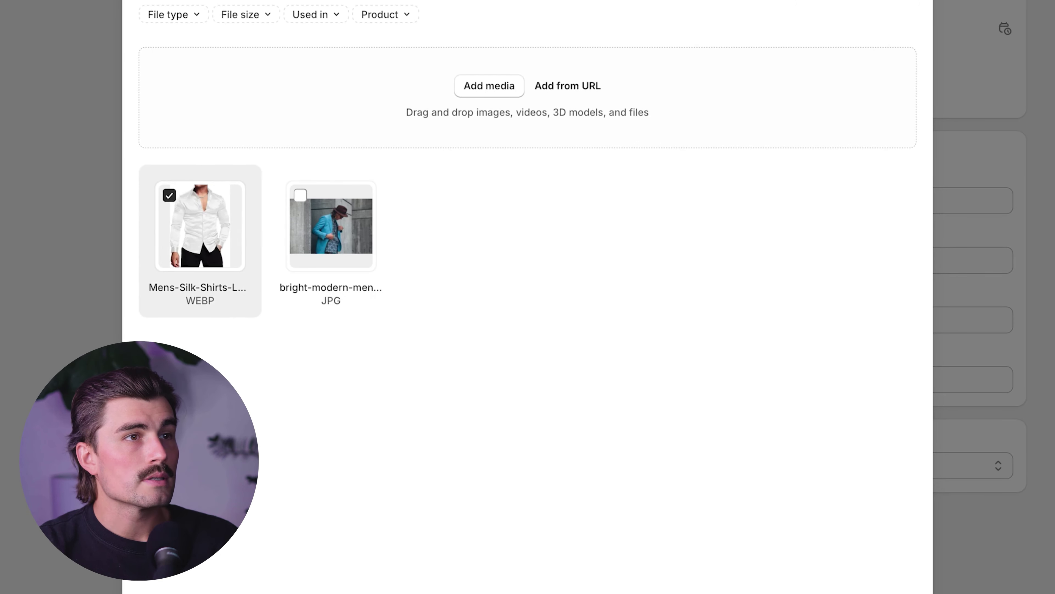
Set the product's price to $69.99 and its cost per item to $14.99, and check the calculated profit
scroll(123, 307, down, 4)
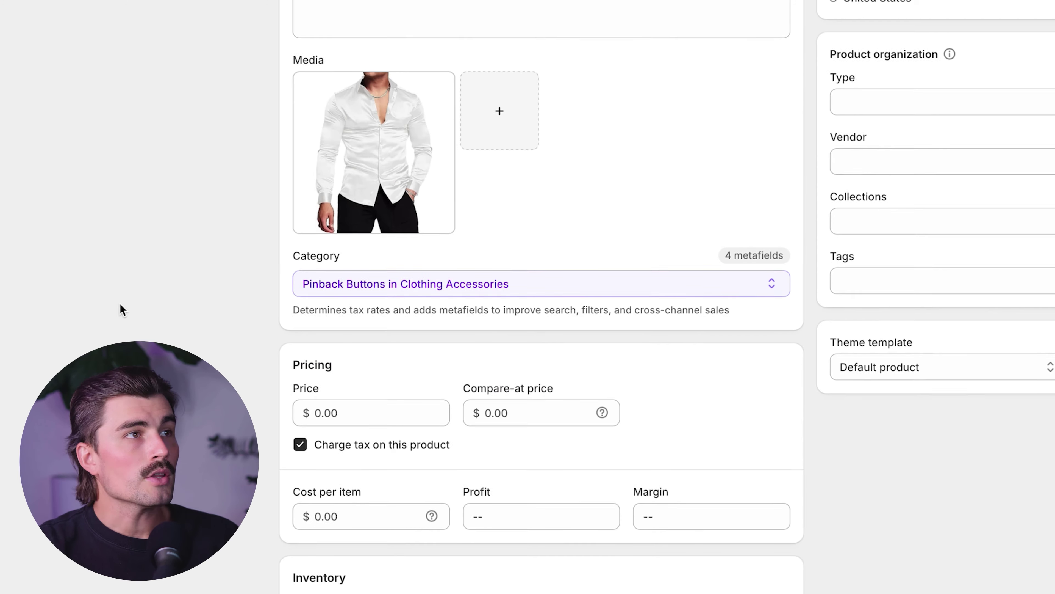
click(413, 274)
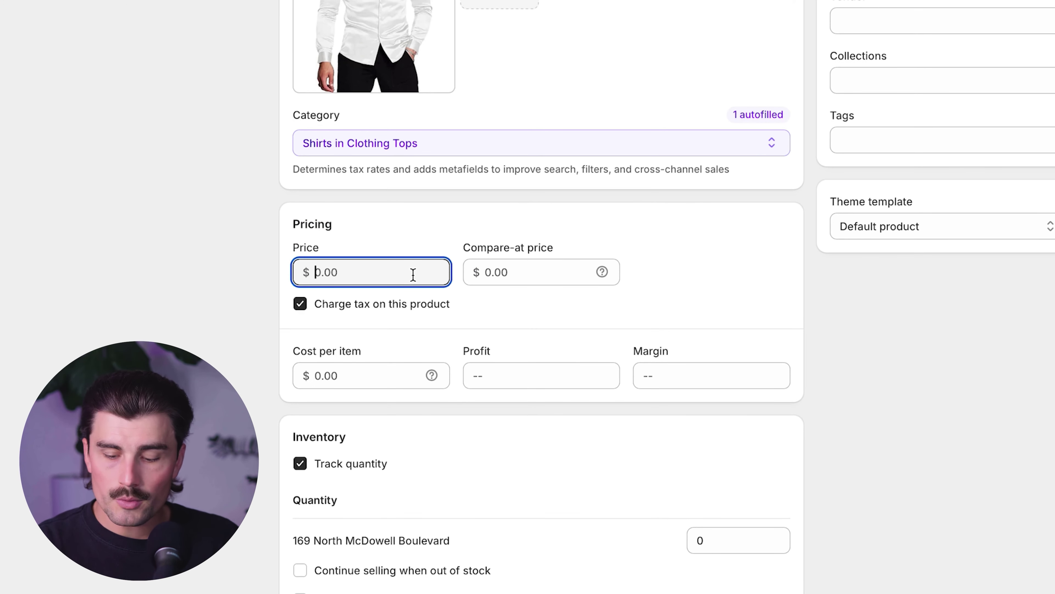
text(69.99)
key(Tab)
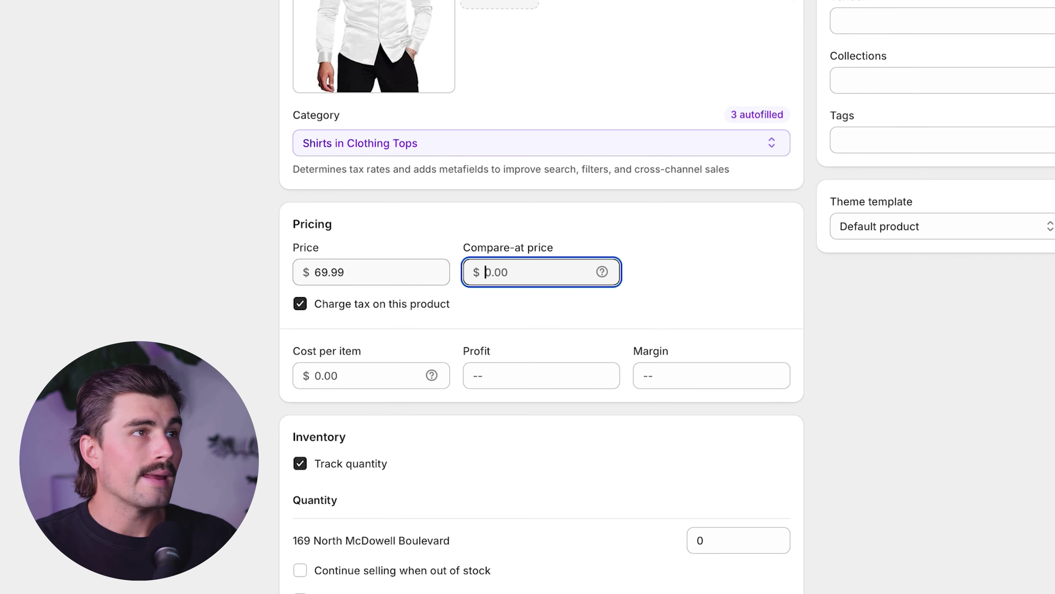
click(379, 375)
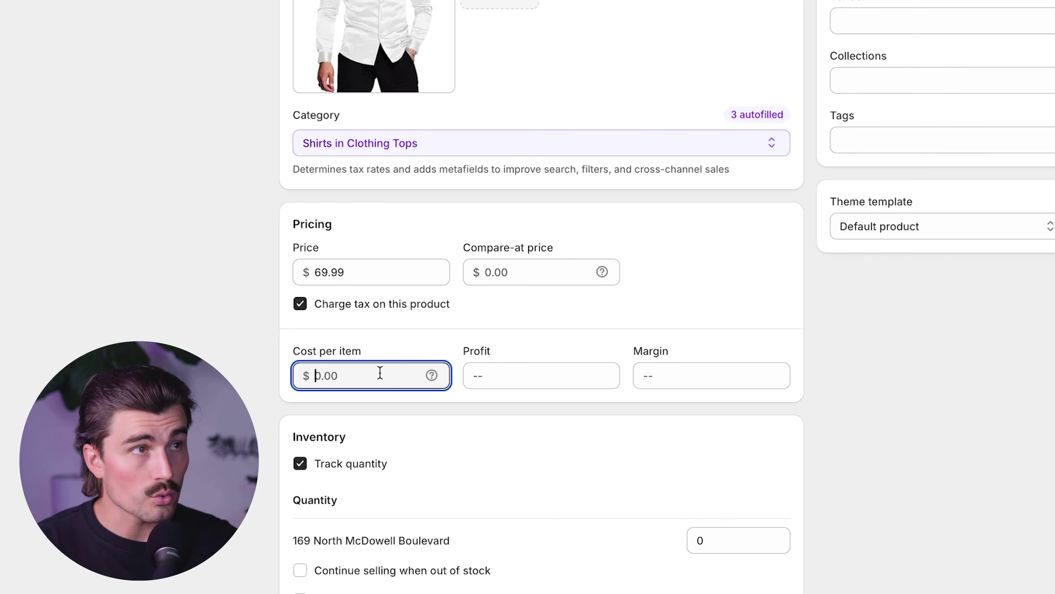
text(14.99)
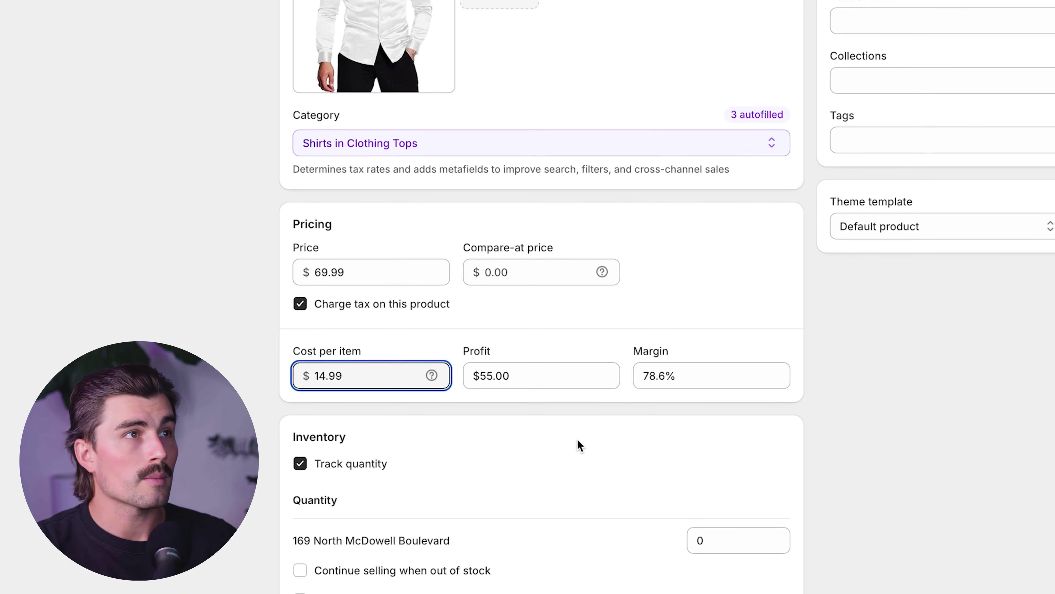
click(566, 335)
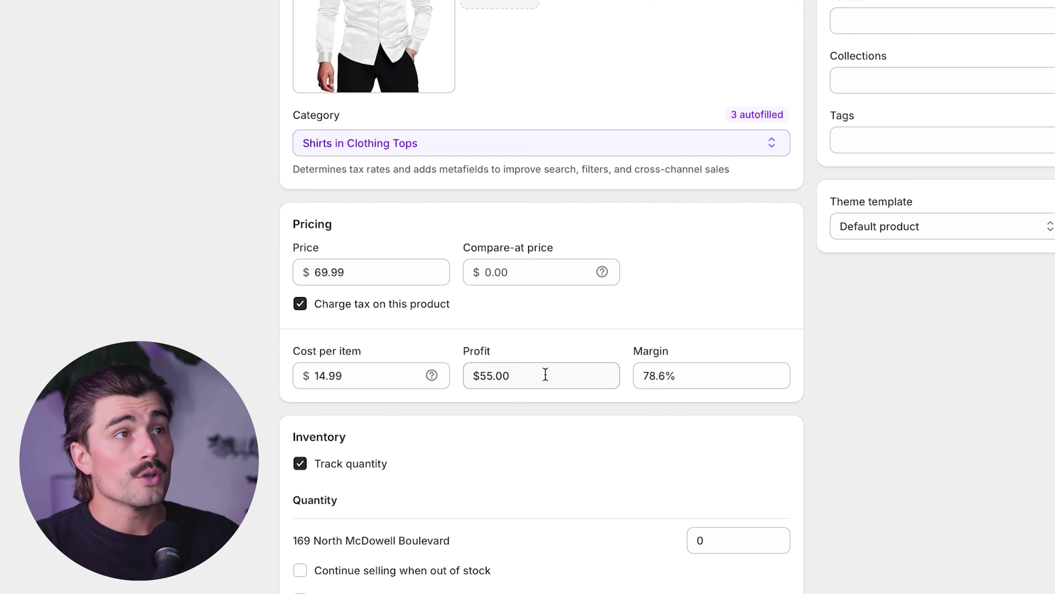
click(525, 378)
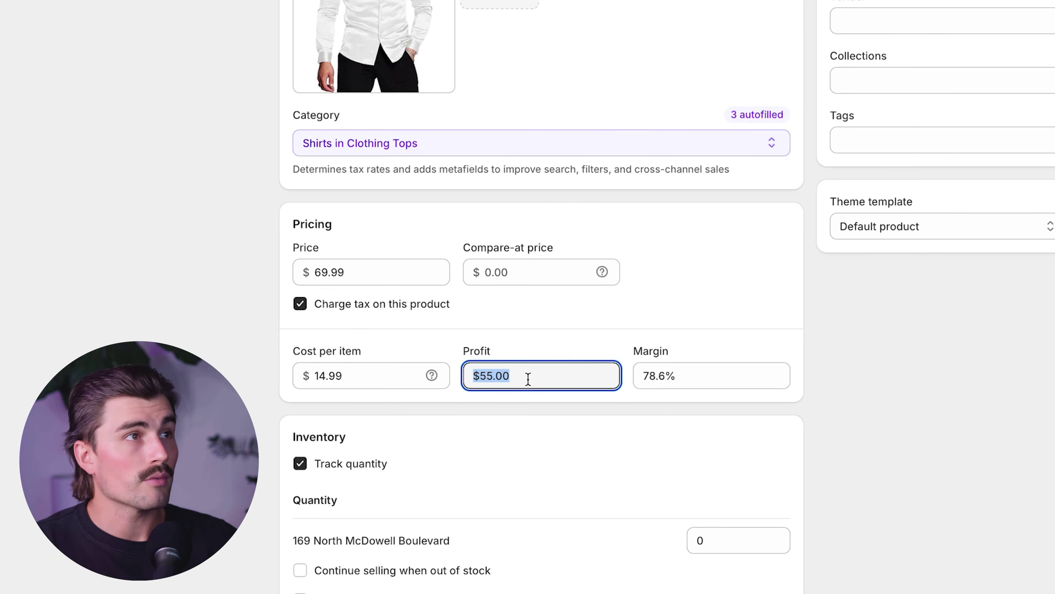
key(Right)
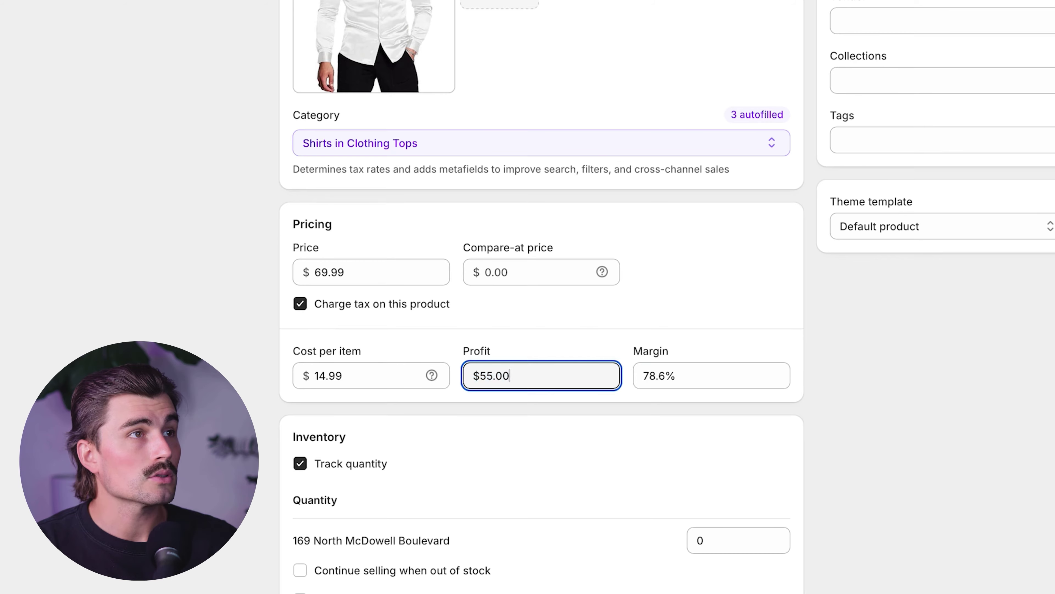
click(818, 310)
Set the product's inventory quantity at the store location to 18
scroll(697, 103, down, 6)
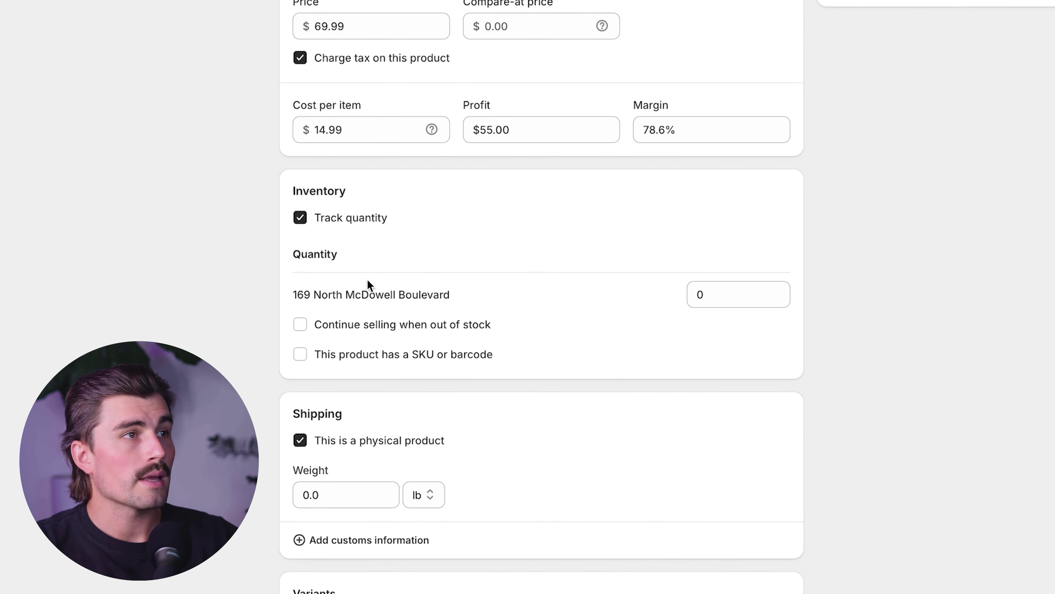
click(725, 295)
text(1)
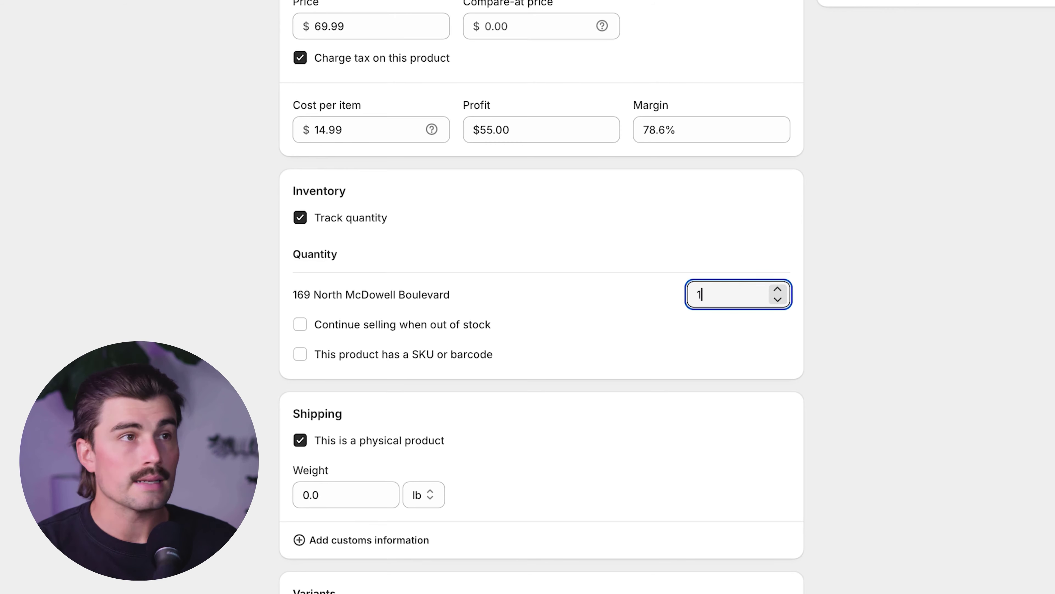
text(8)
click(879, 293)
Set the product's shipping weight to 2 lb and save the product
scroll(982, 136, down, 6)
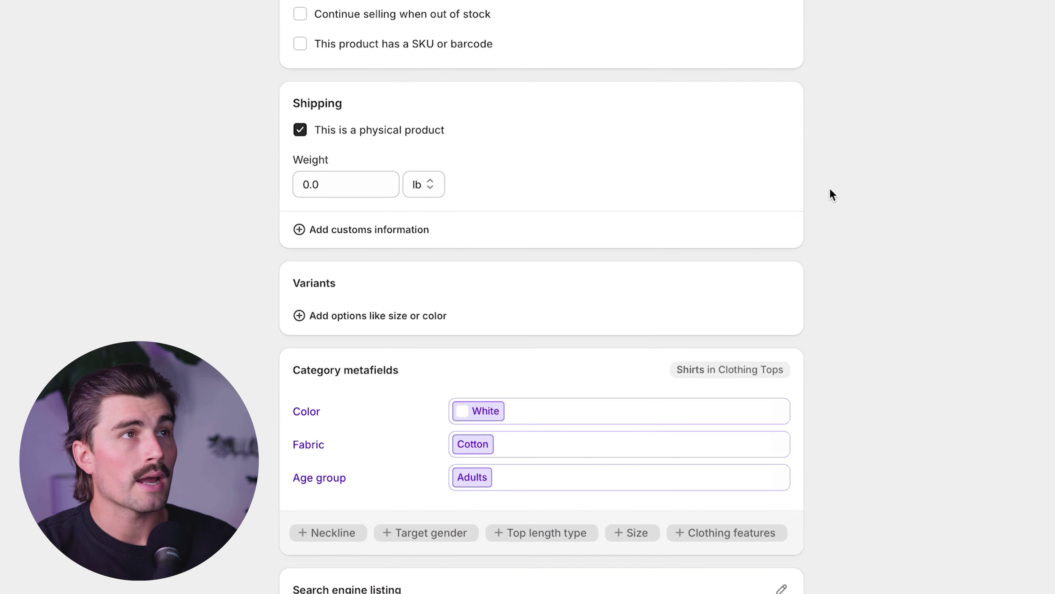
click(339, 185)
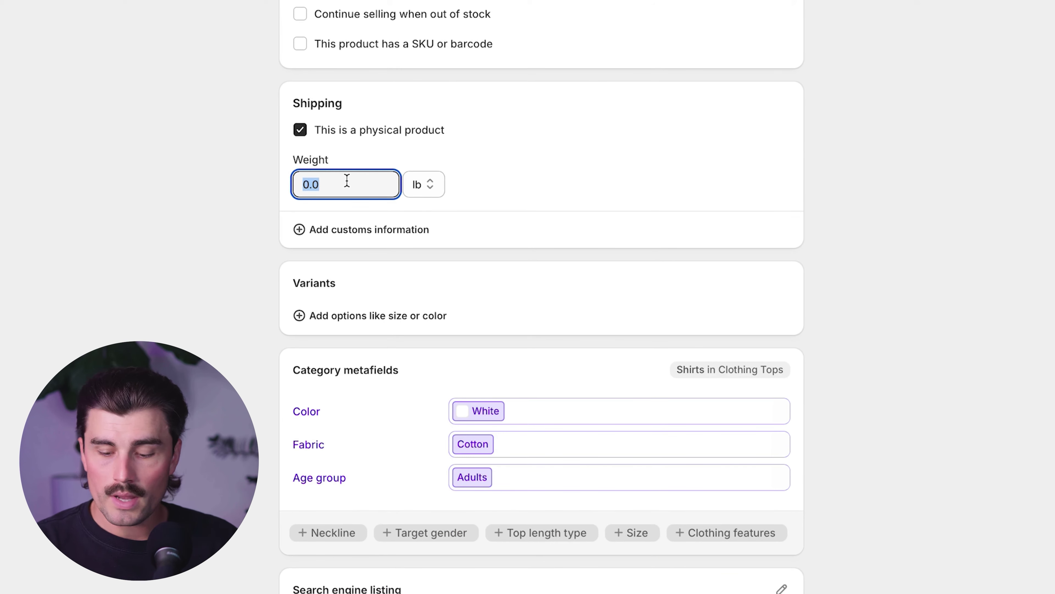
text(2)
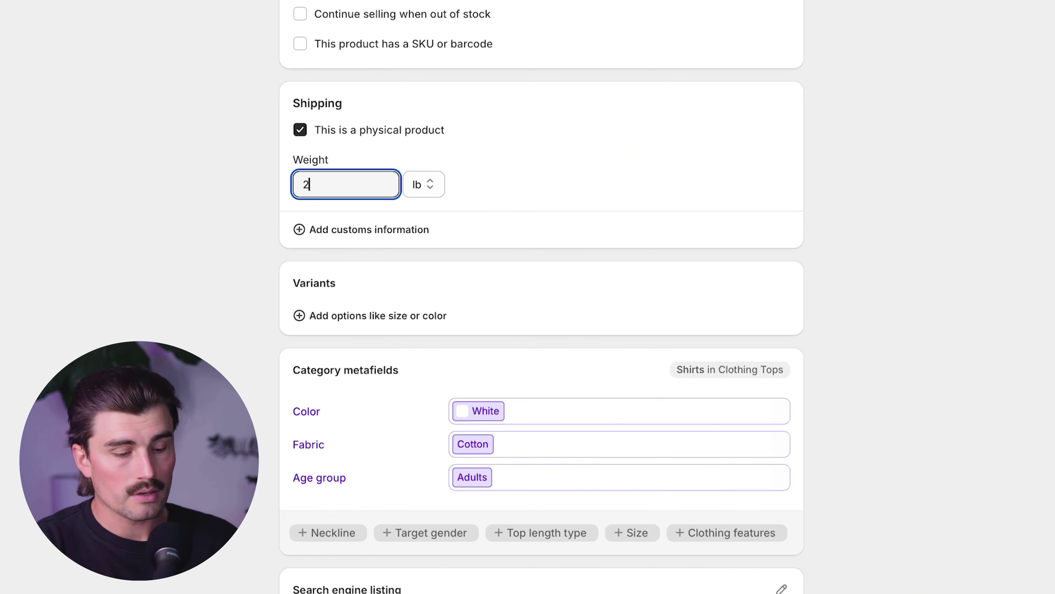
click(350, 180)
scroll(971, 185, down, 5)
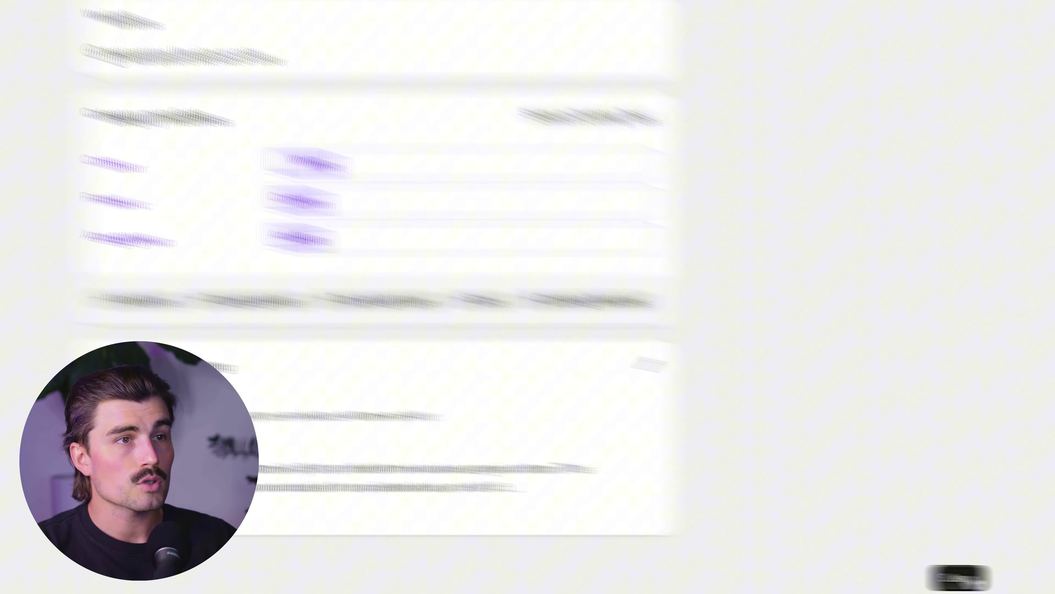
click(1048, 580)
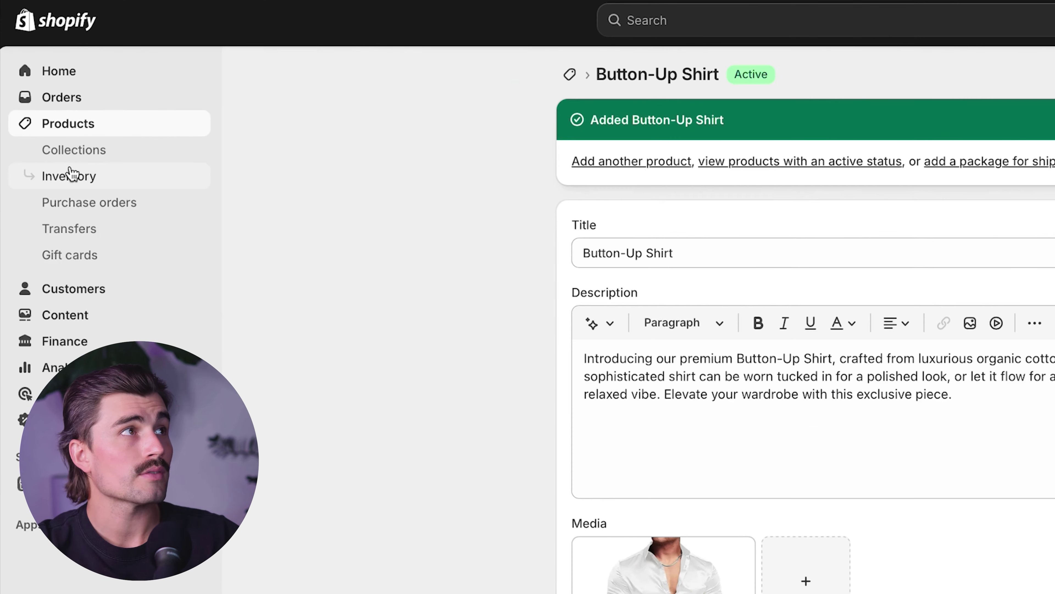
Start a collection titled "Spring Collection" with the description "Our best drop yet - get ready for spring time fashion. Comfort, style, elegance."
click(78, 158)
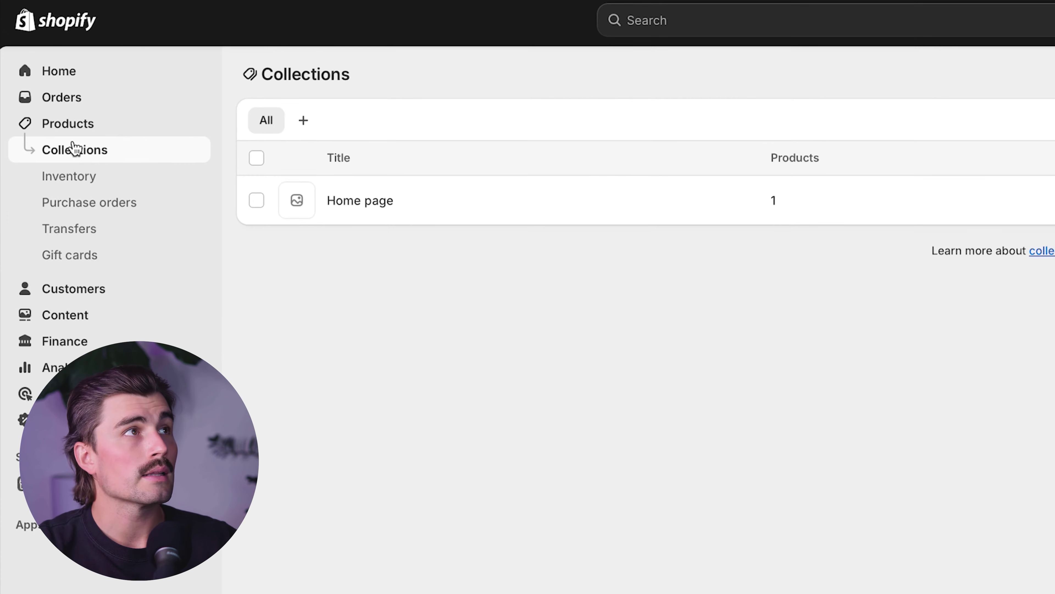
click(942, 96)
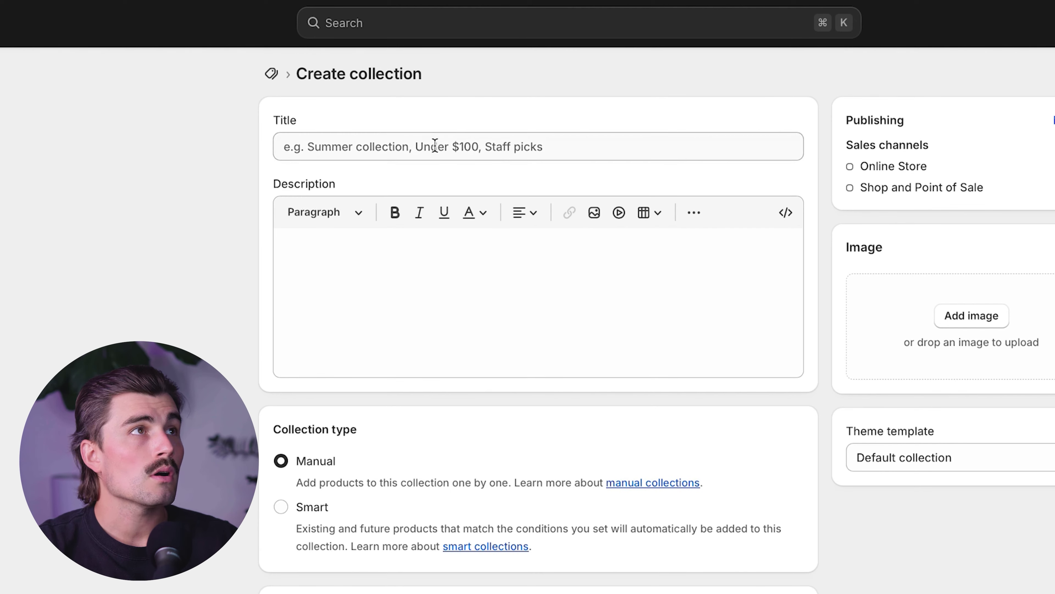
click(444, 146)
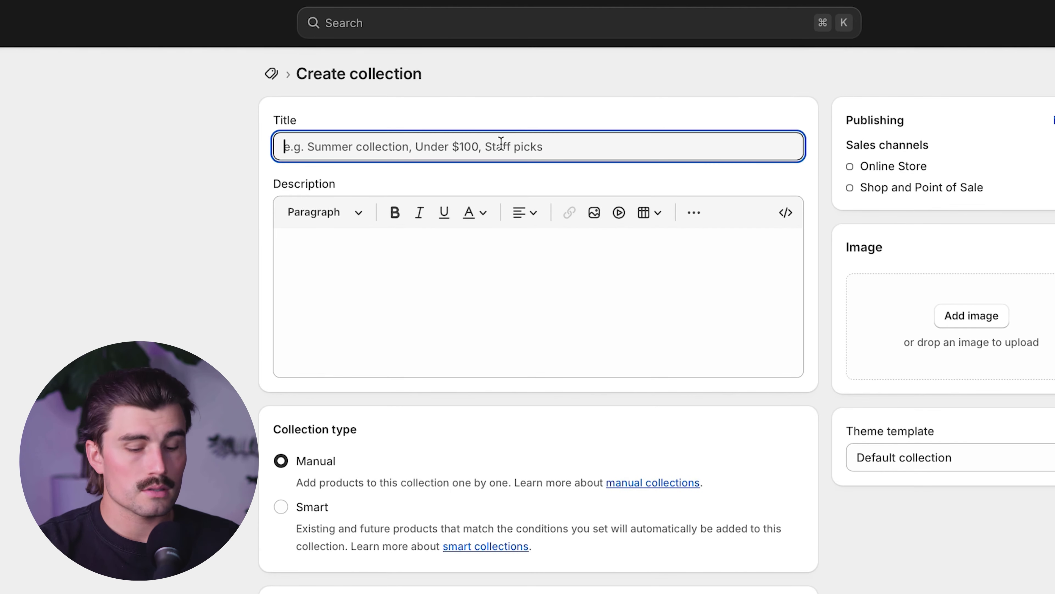
text(Spring Collection)
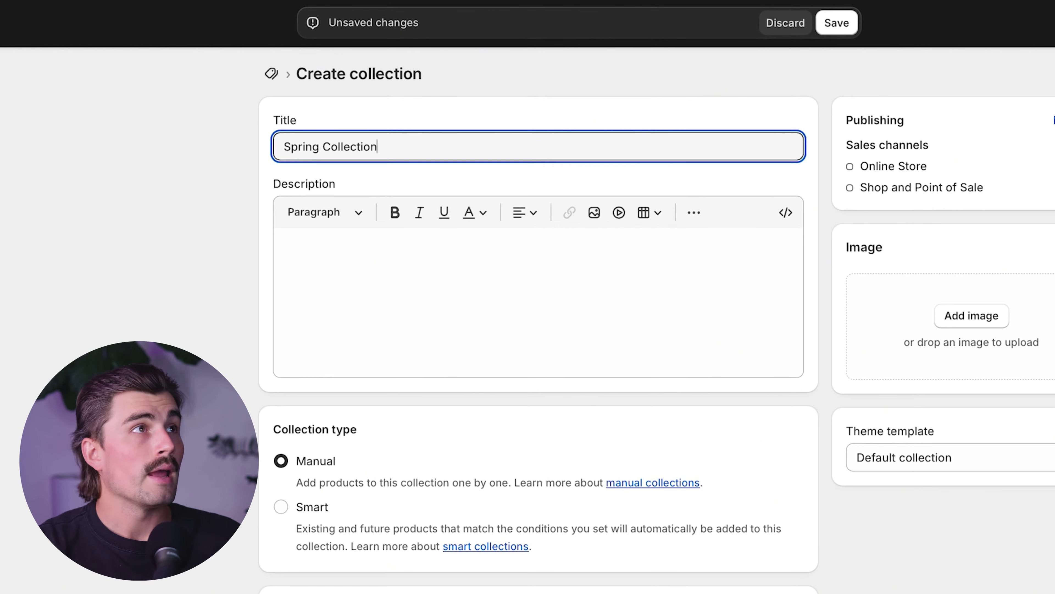
click(386, 319)
text(Our best drop yet - get ready for spring time fashion. Comfort, style, elegance.)
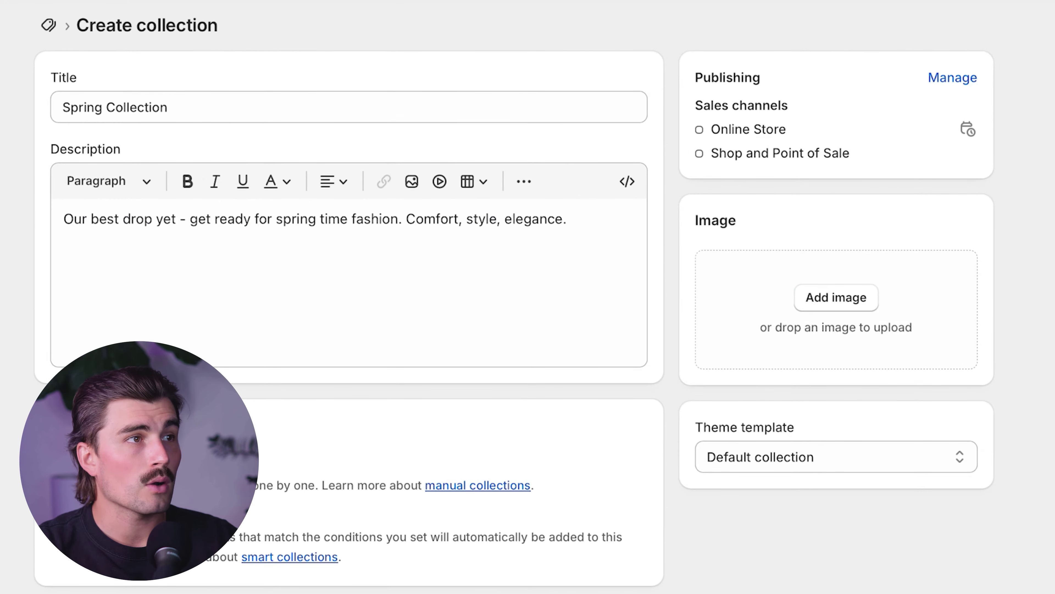
Begin a product search in the new collection's product section
click(108, 590)
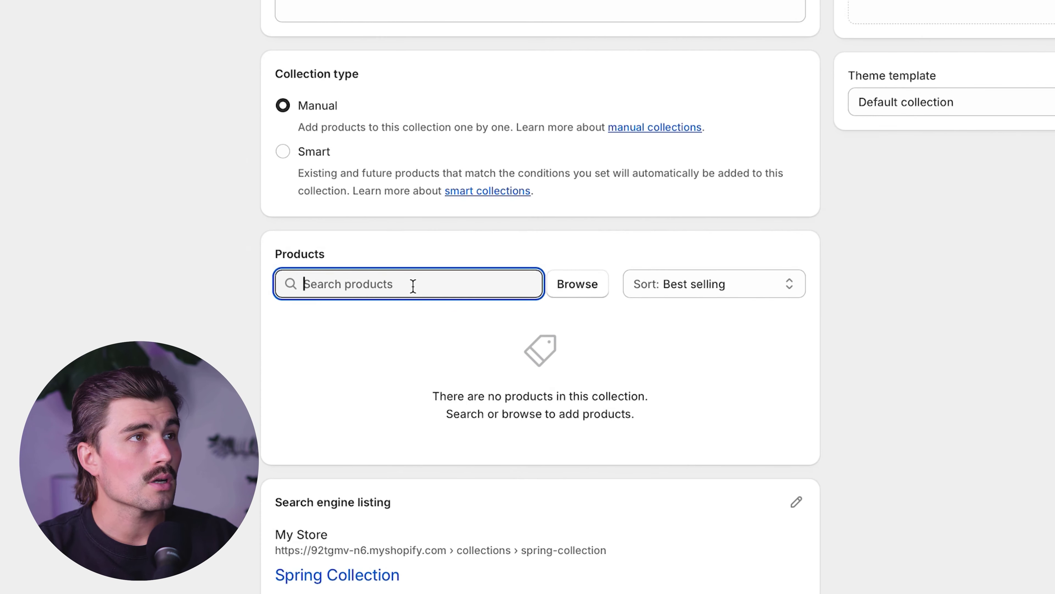